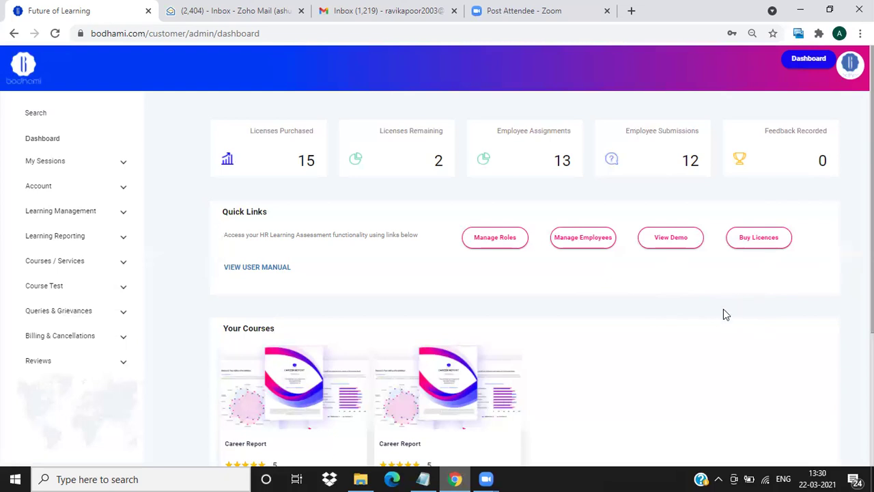
Open Manage Roles and bring up the SS001 Development Exec role for editing.
click(491, 242)
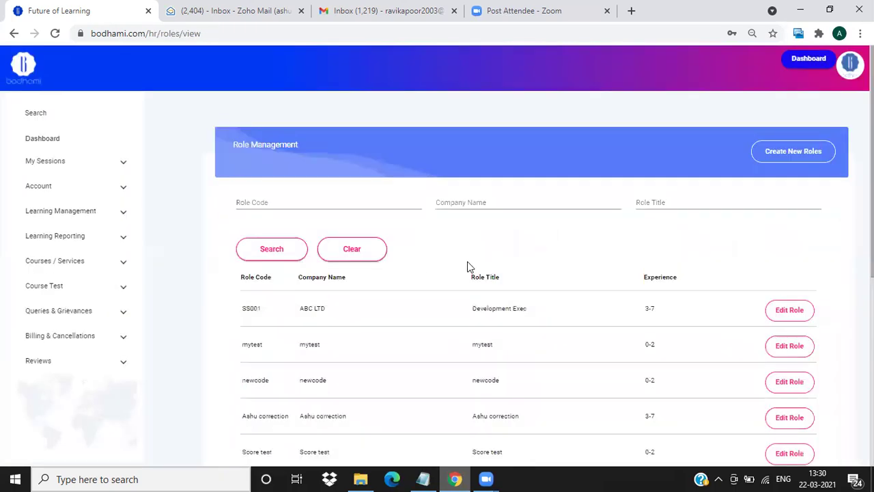
scroll(472, 271, down, 4)
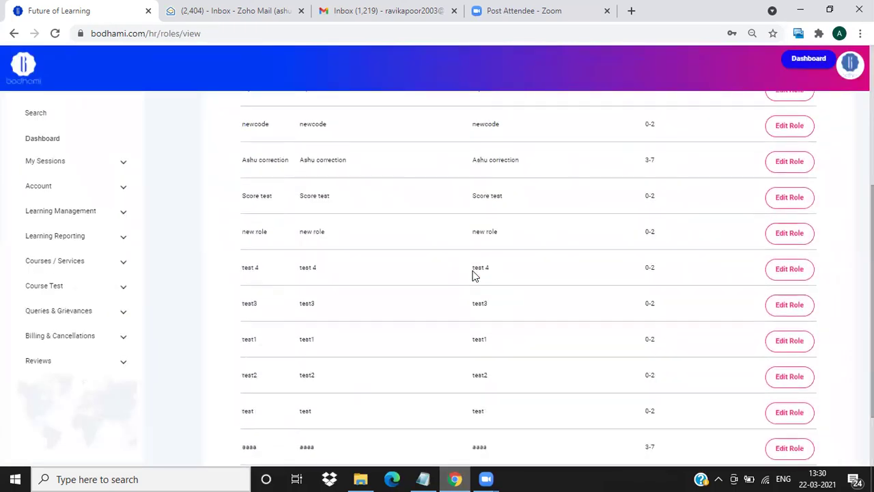
scroll(473, 271, up, 5)
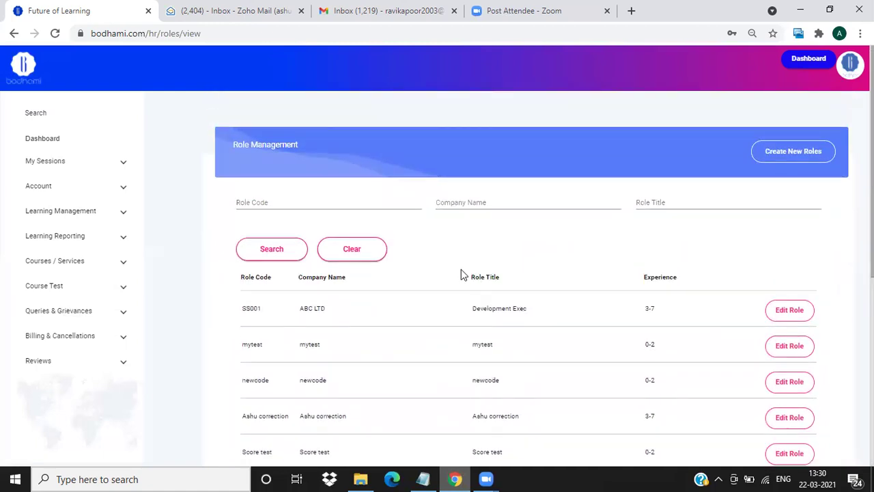
click(796, 313)
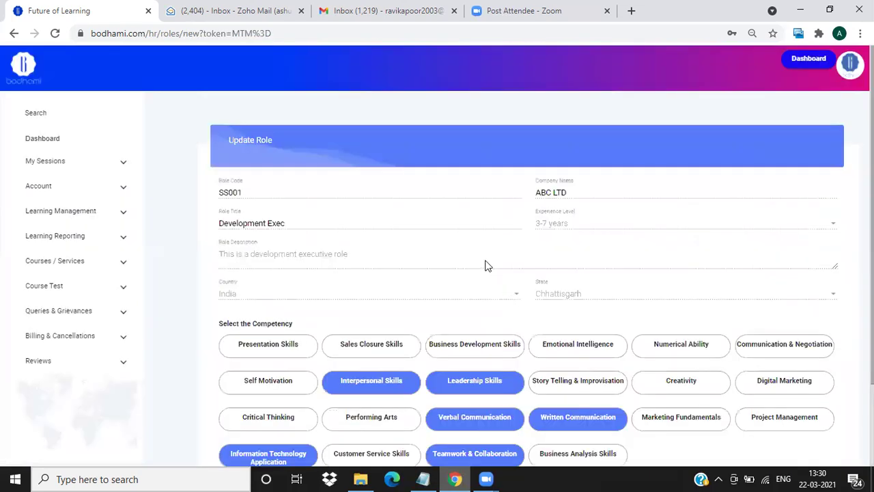
scroll(478, 265, down, 1)
scroll(478, 266, up, 1)
scroll(417, 250, down, 1)
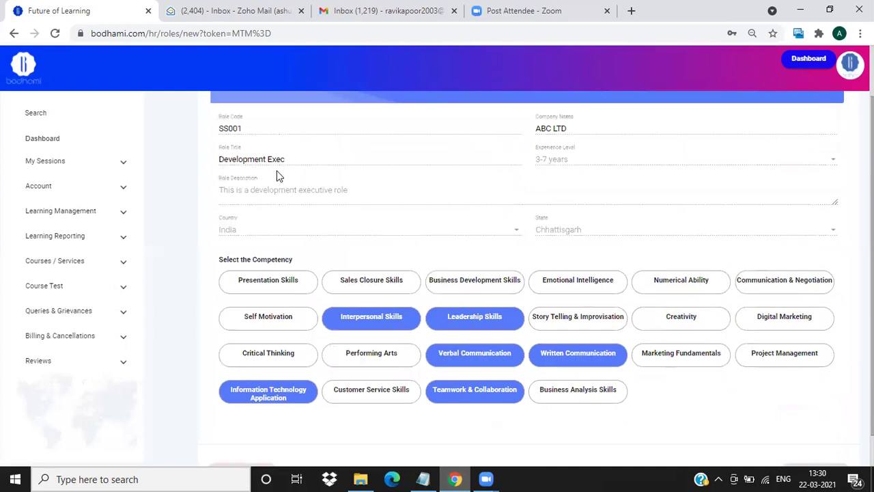
scroll(277, 189, down, 1)
Toggle Presentation Skills, Business Development Skills and Self Motivation on and back off.
click(297, 240)
click(229, 243)
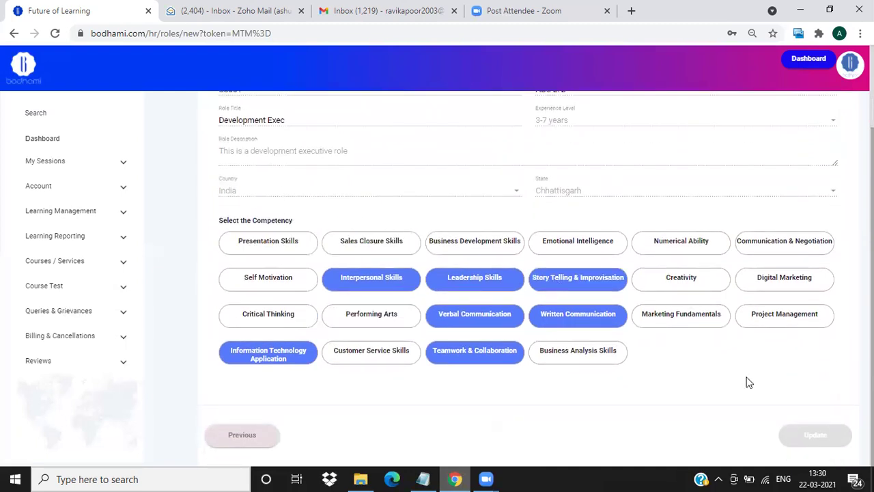
click(468, 290)
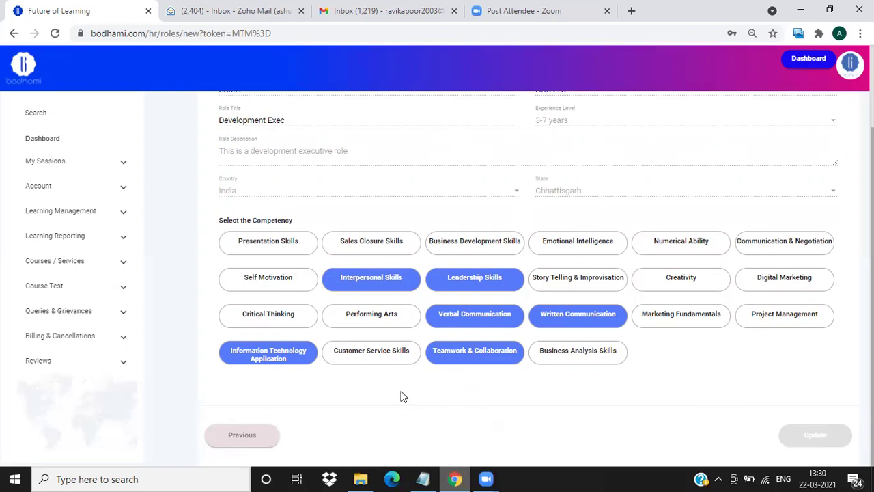
scroll(384, 367, up, 2)
click(493, 289)
click(444, 290)
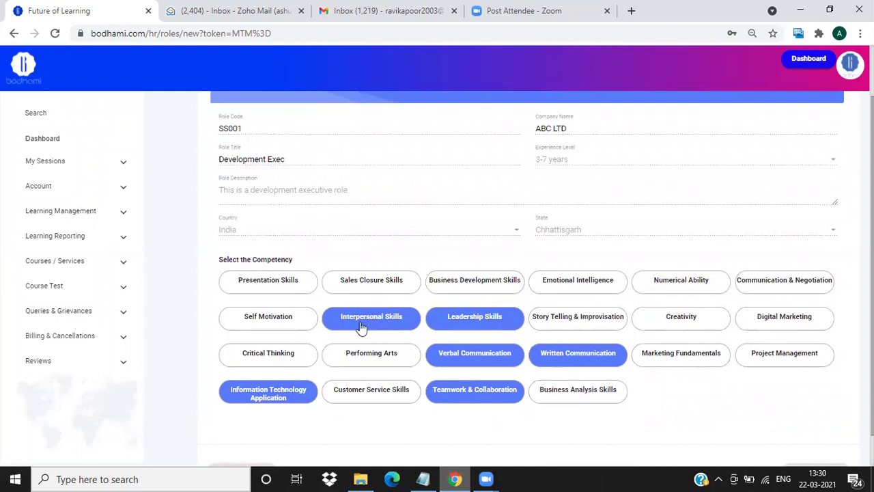
click(305, 321)
click(305, 321)
Try selecting Sales Closure Skills, then return to the role list without saving.
scroll(486, 387, down, 2)
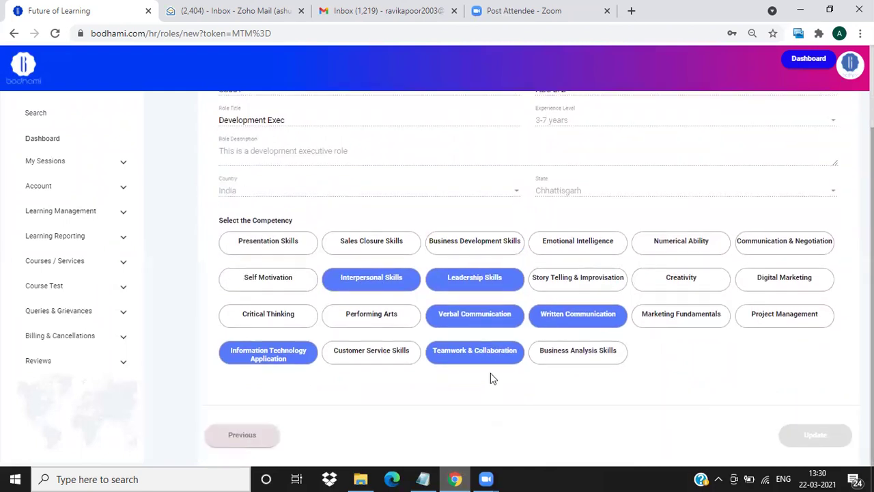
scroll(488, 380, up, 3)
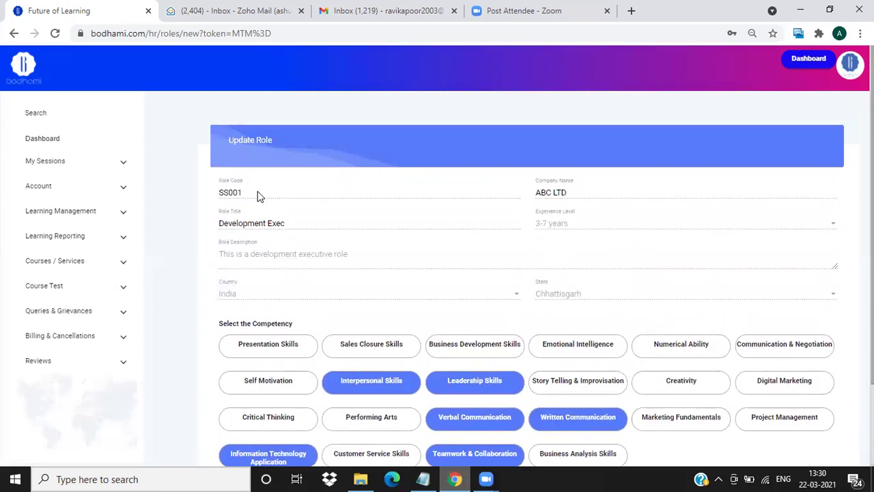
scroll(396, 192, down, 1)
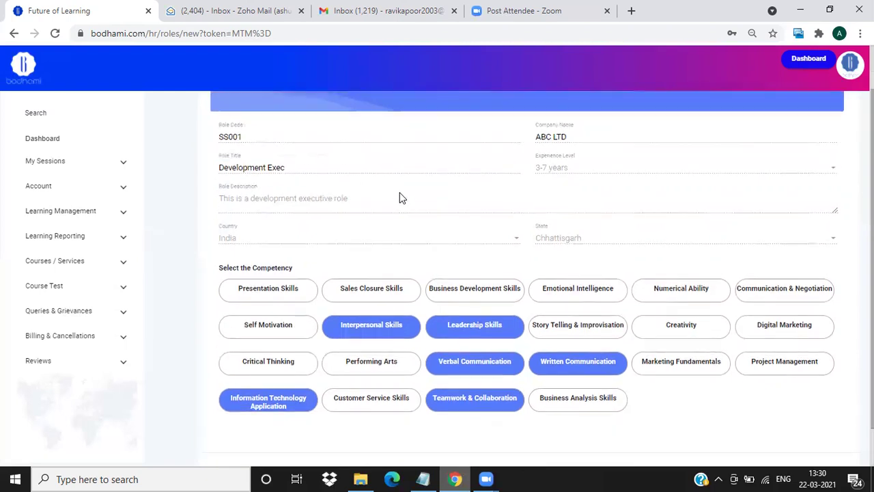
click(348, 277)
scroll(387, 256, down, 1)
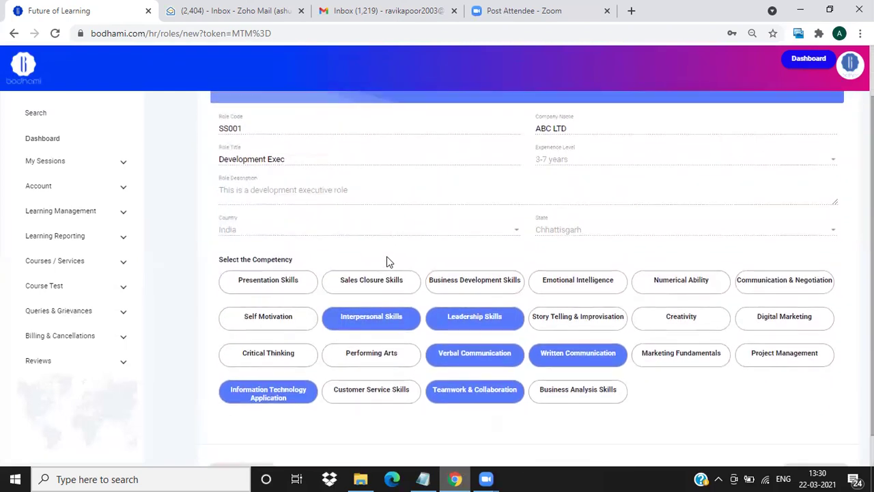
scroll(384, 266, up, 1)
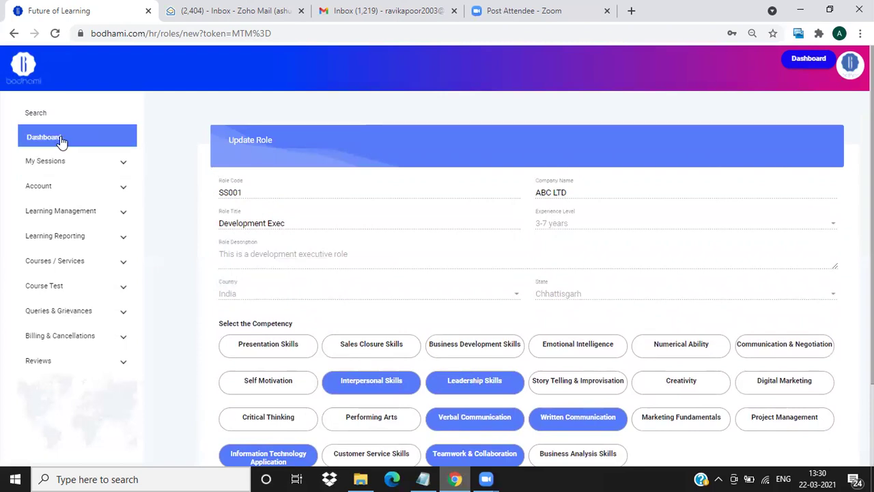
scroll(215, 300, down, 2)
click(241, 437)
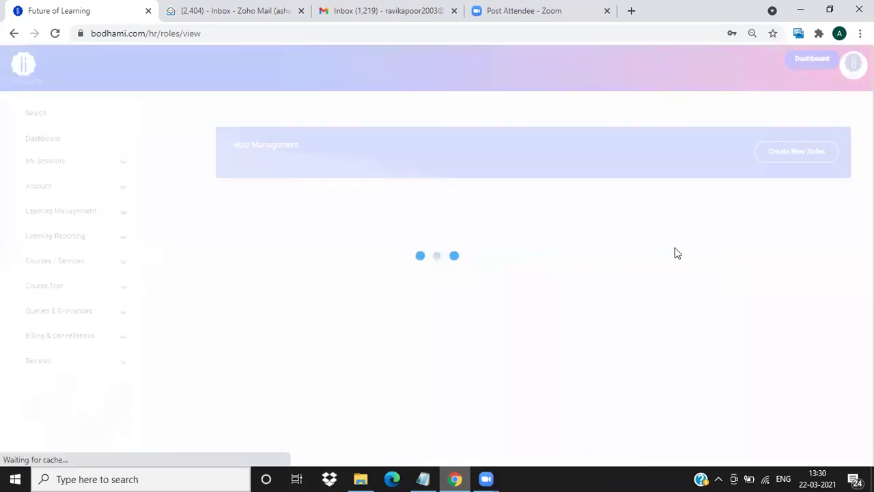
Start a new role with Create New Roles on the Role Management page.
click(794, 157)
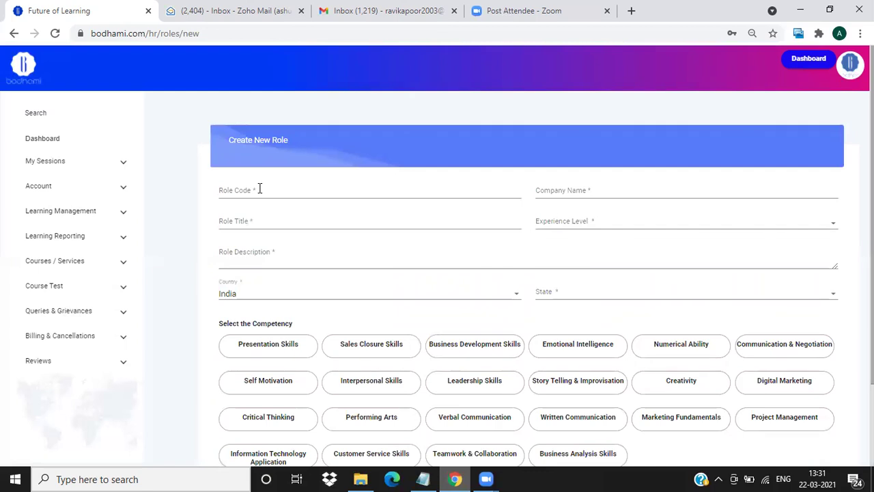
Enter role code TLSW0011 and company name ABC Ltd.
click(269, 194)
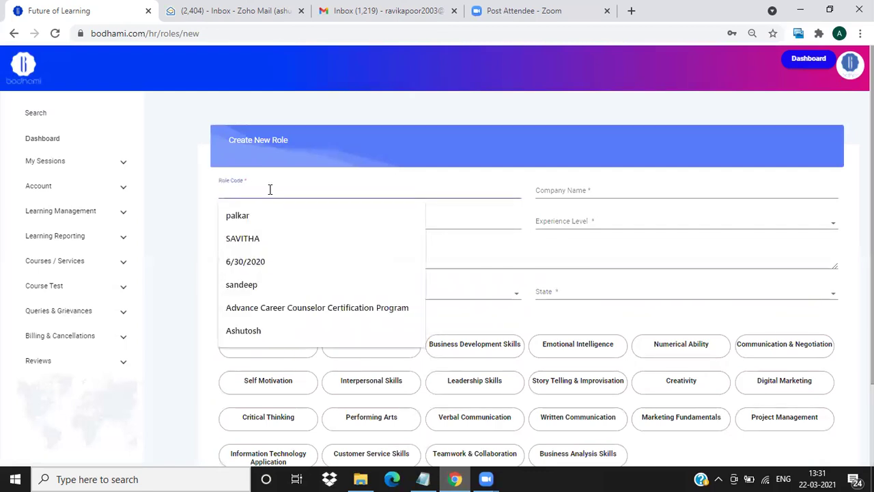
click(192, 186)
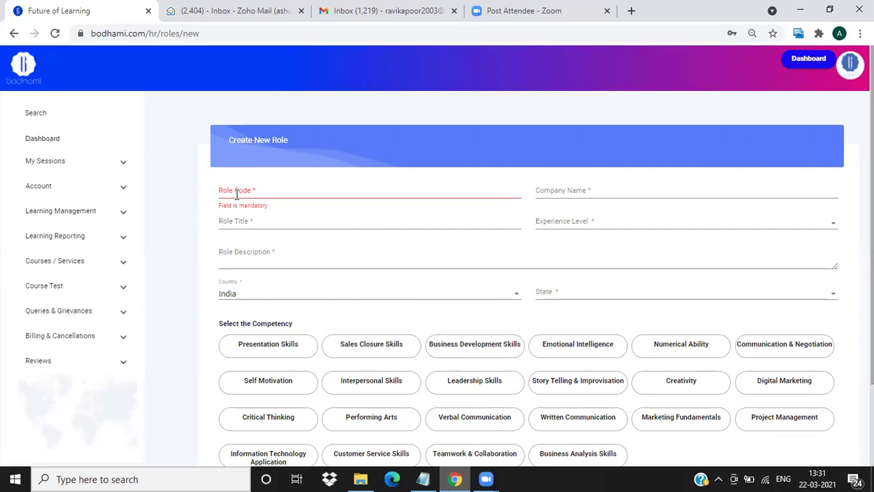
click(230, 195)
text(TLSW)
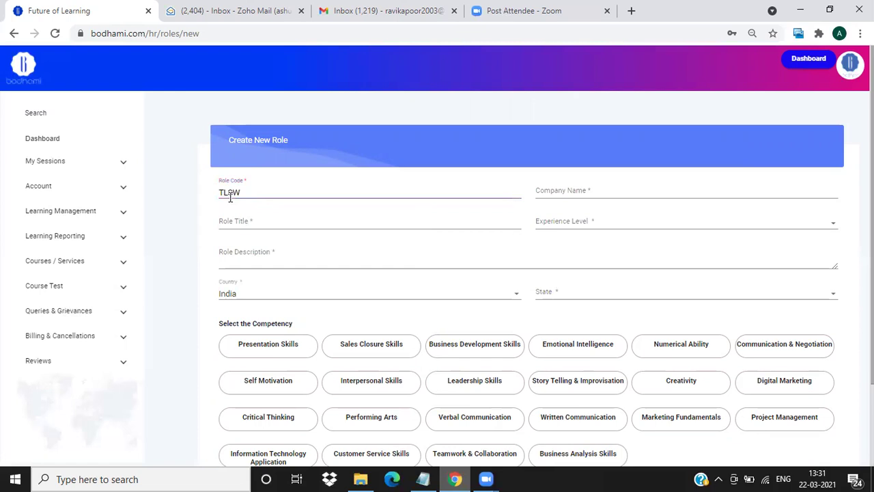
text(0011)
click(571, 191)
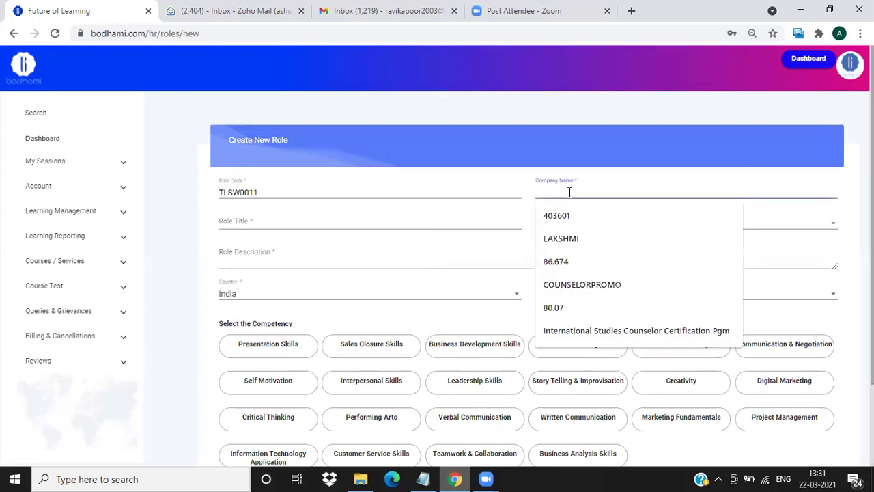
text(ABC Ltd)
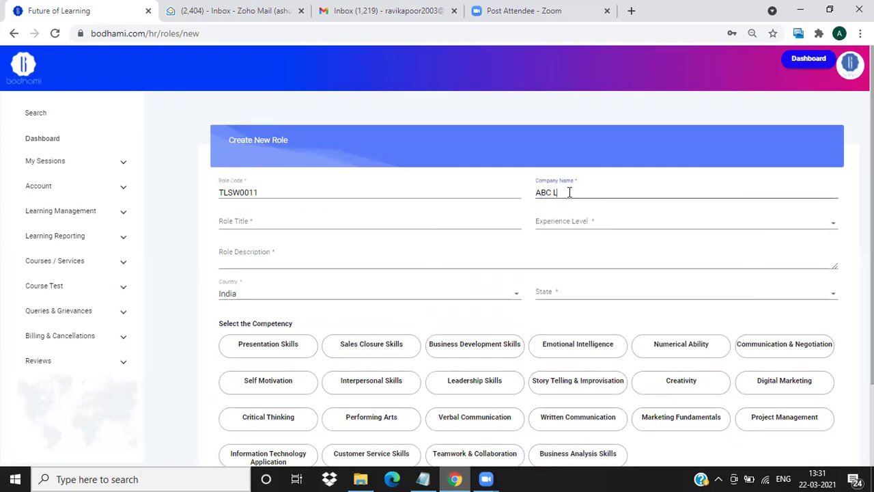
Set title Team Leader Software Developer, experience 3-7 years, and a functional-test description.
click(247, 222)
text(Team Leader So)
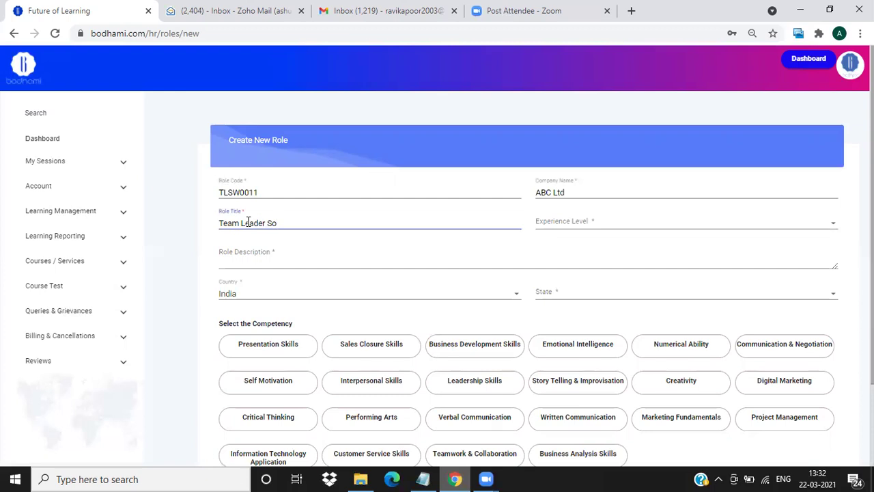
text(ftware )
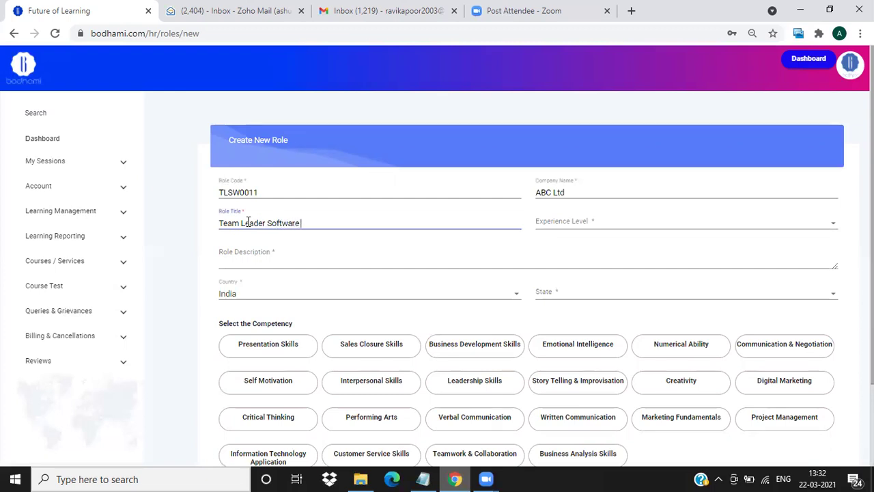
text(Developer)
click(564, 221)
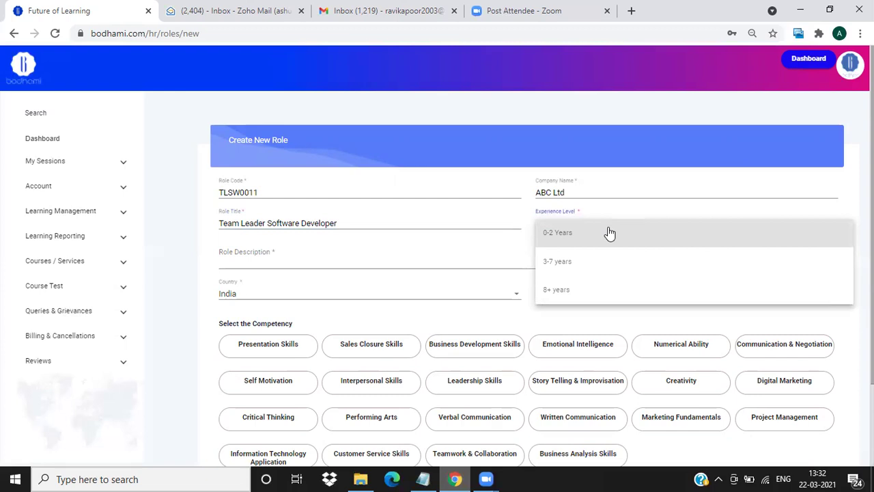
click(613, 269)
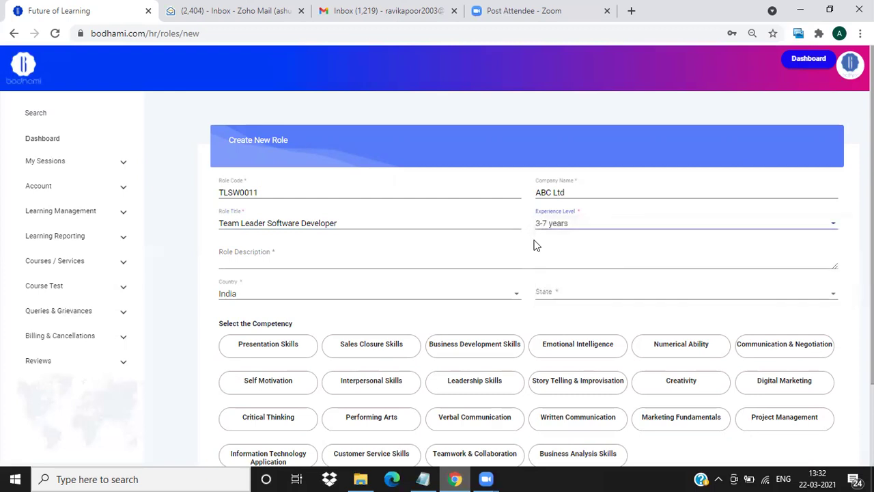
click(292, 258)
text(This is a functional test for te)
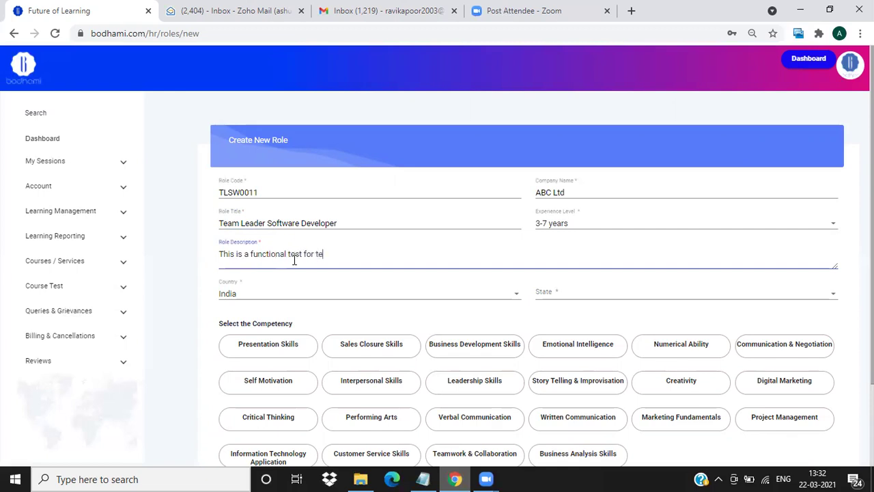
text(am leader role)
scroll(417, 300, down, 1)
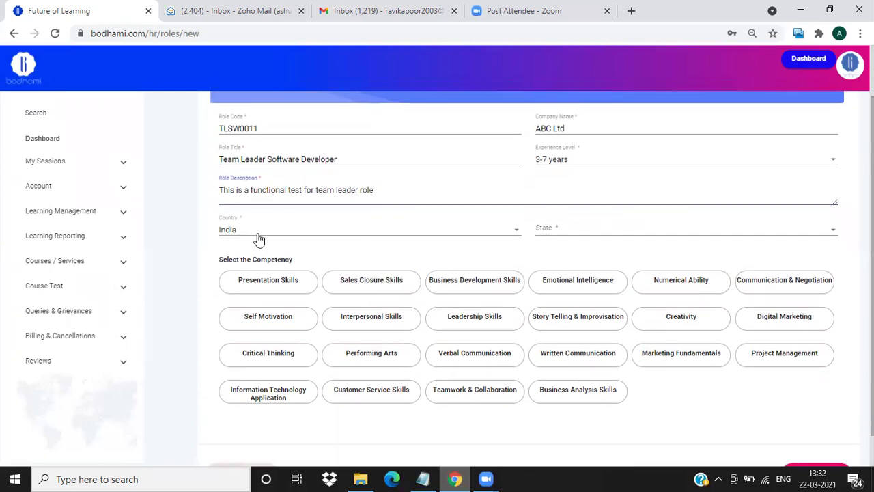
Choose Delhi as the role's state and dismiss the Zoom window previews.
click(562, 231)
click(562, 231)
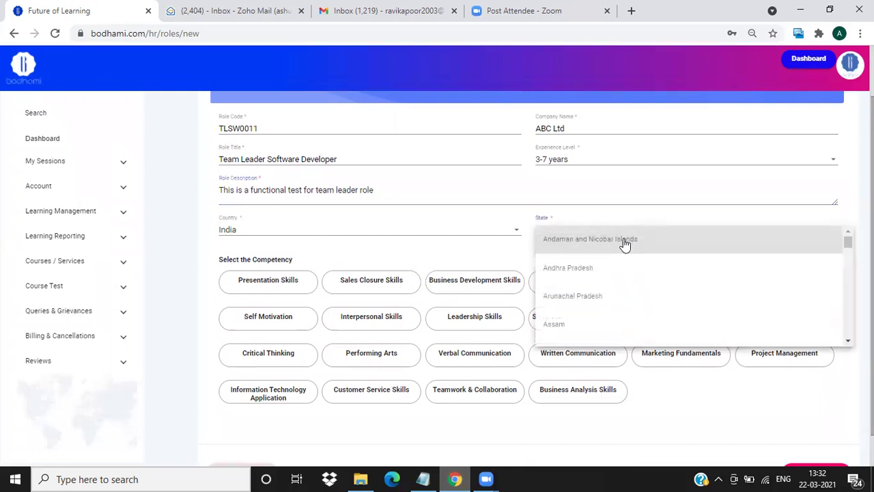
scroll(616, 299, down, 3)
scroll(615, 301, down, 3)
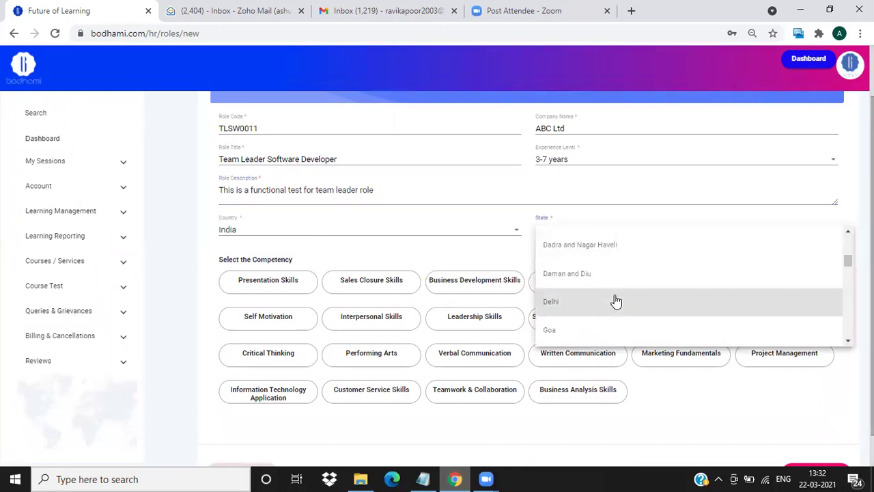
scroll(588, 239, up, 1)
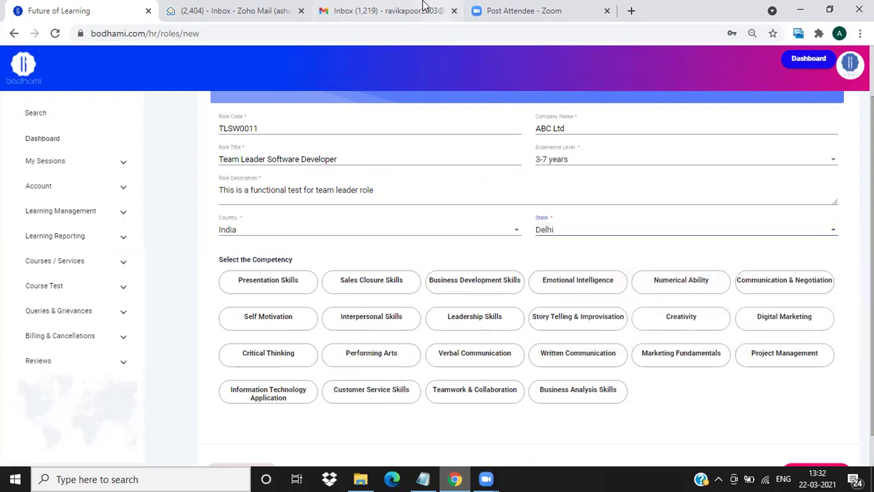
click(486, 479)
click(559, 437)
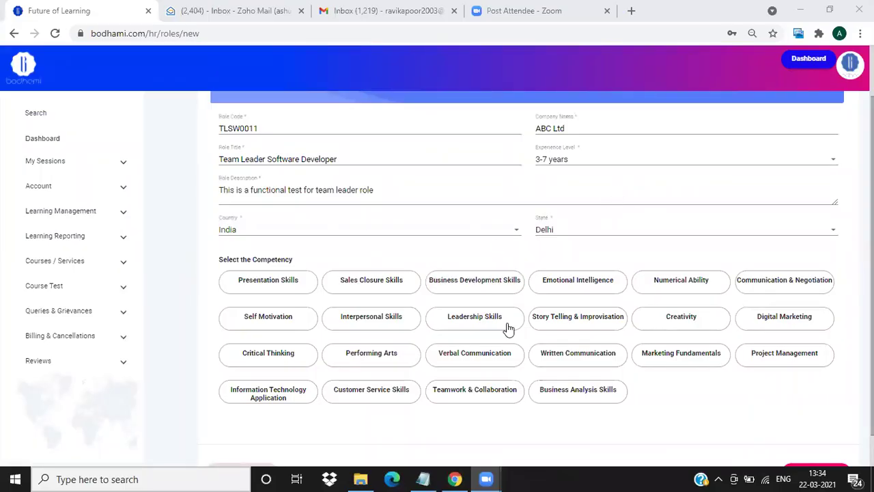
Add IT Application, Teamwork & Collaboration, Project Management, Critical Thinking, Written Communication competencies and create the role.
click(271, 393)
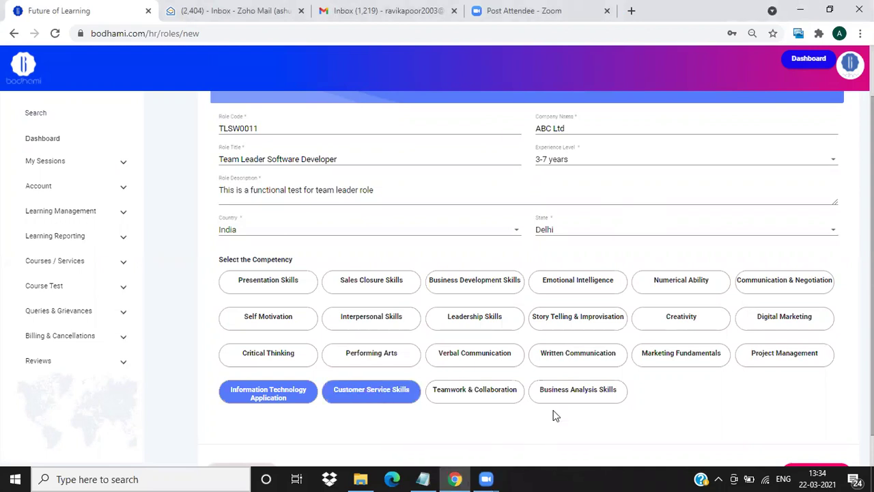
click(478, 388)
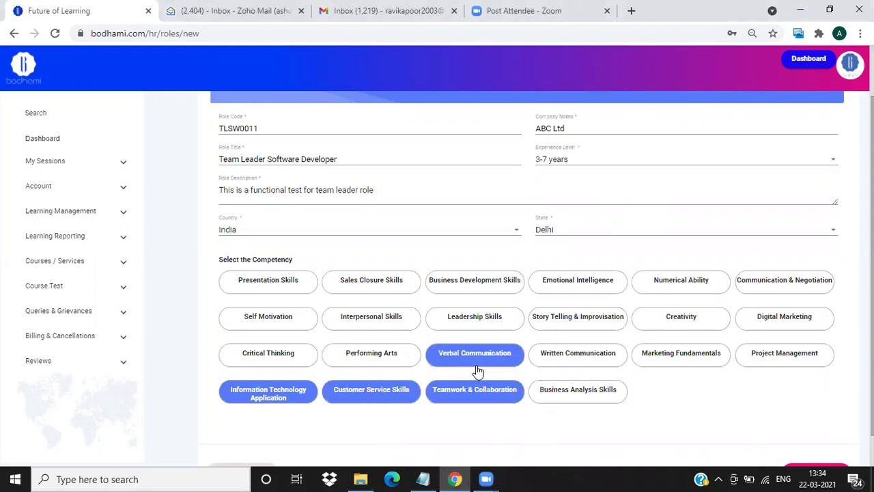
click(779, 358)
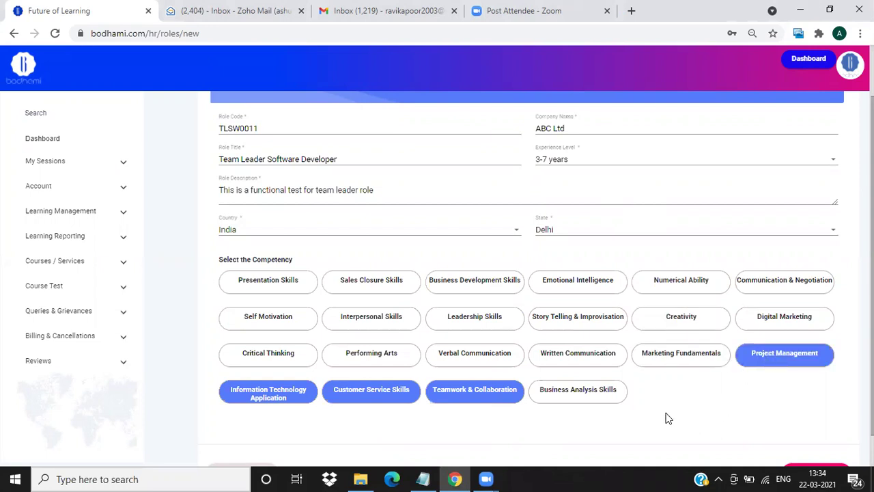
click(287, 354)
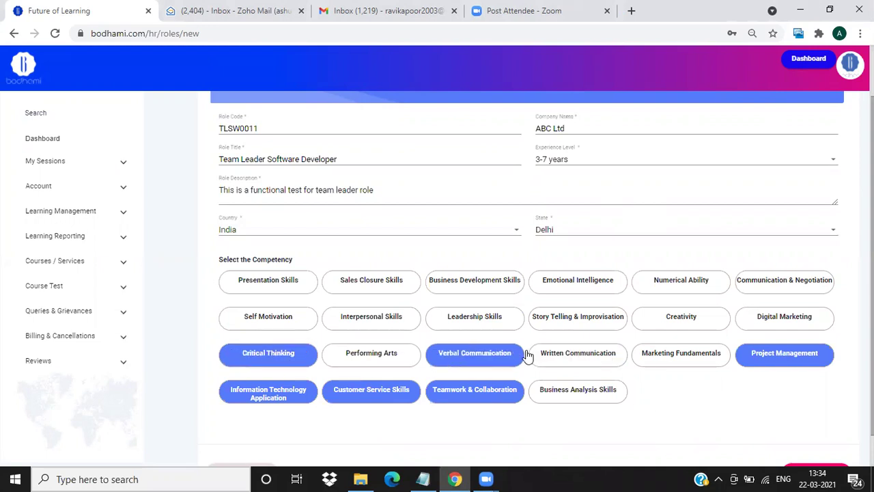
click(558, 354)
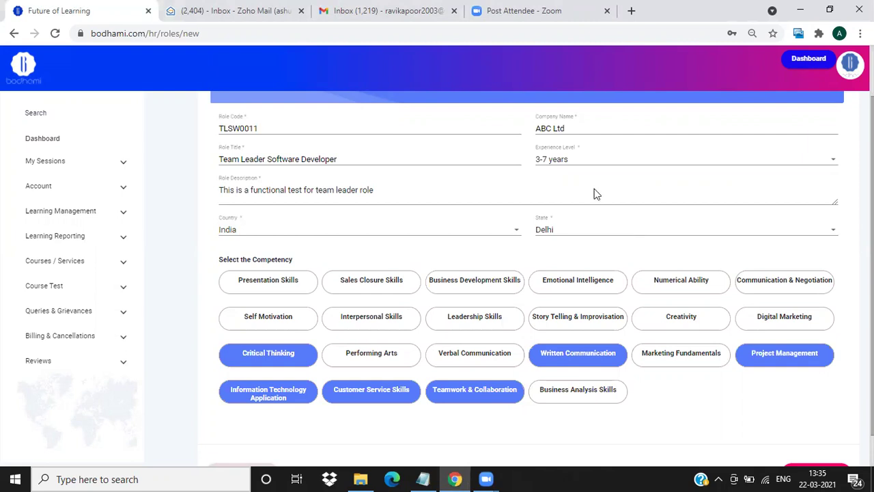
scroll(498, 195, down, 1)
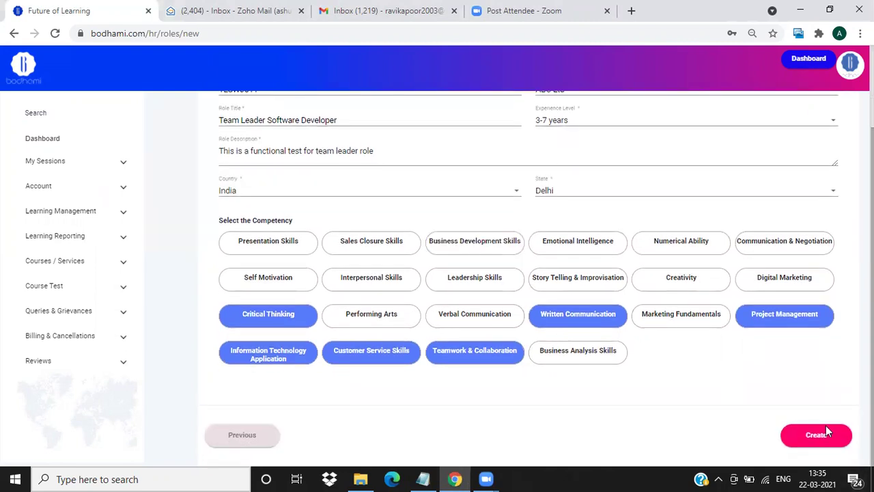
click(813, 438)
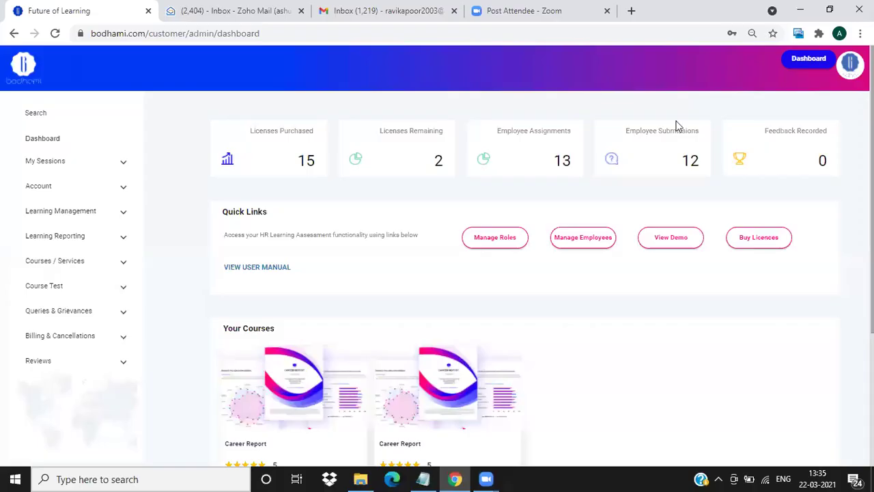
Open the Employee Listing through the dashboard's Manage Employees link.
click(586, 240)
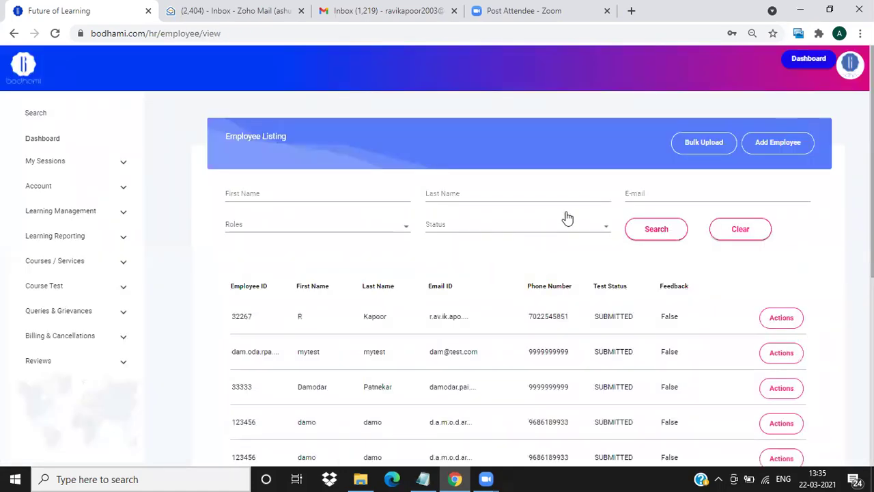
click(698, 145)
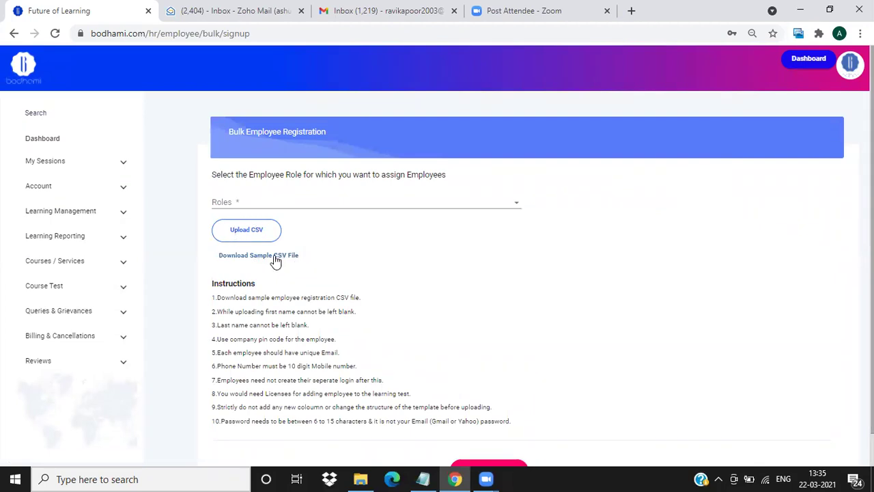
scroll(348, 258, down, 1)
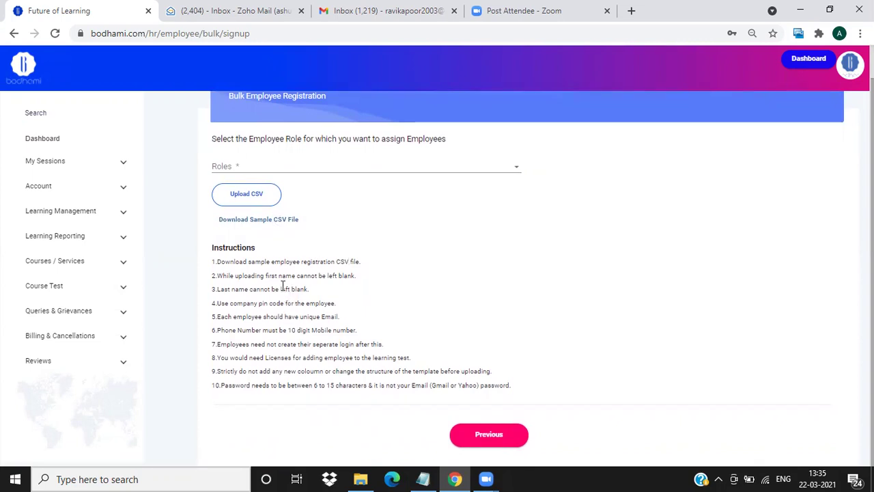
scroll(285, 289, up, 1)
scroll(285, 289, up, 1)
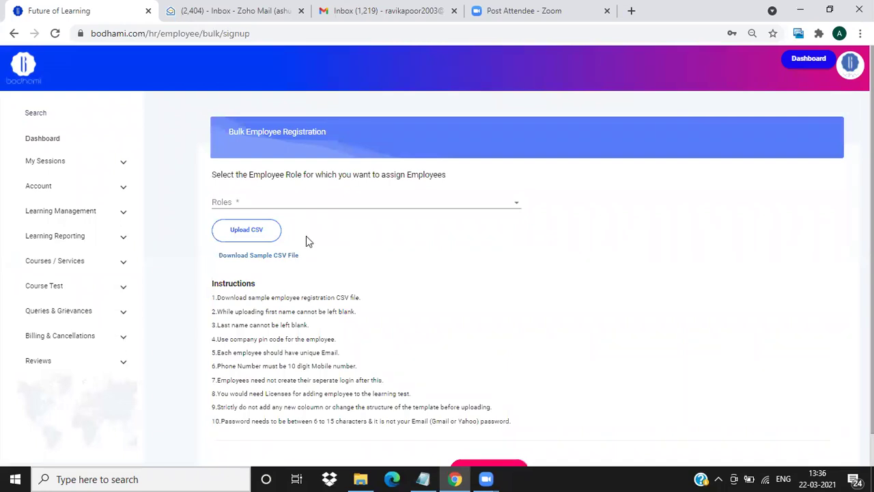
click(336, 204)
drag(537, 229, 528, 326)
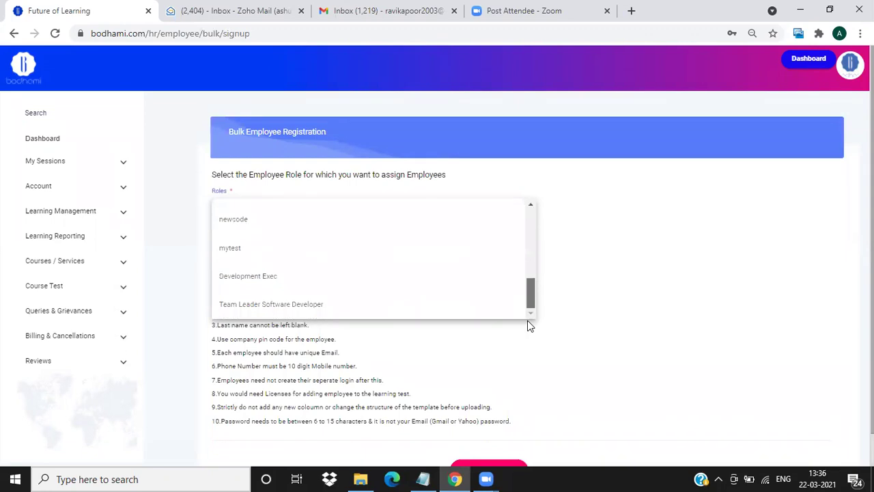
click(361, 307)
scroll(379, 269, down, 1)
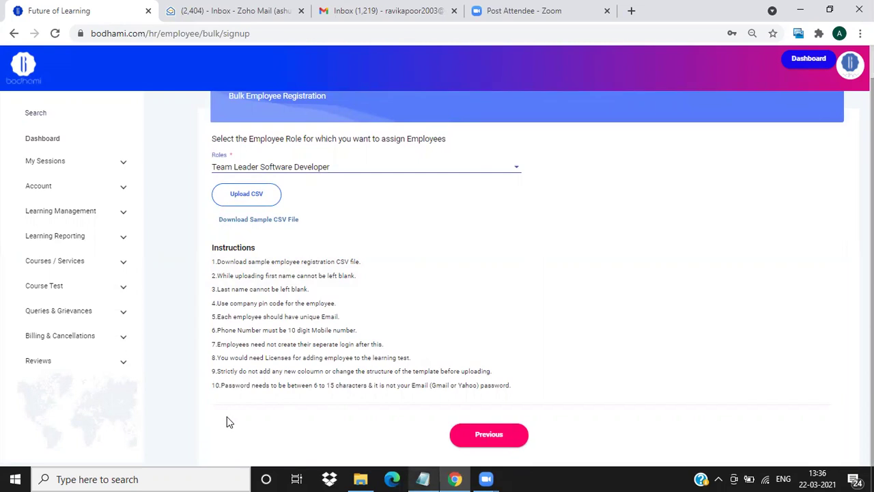
click(498, 437)
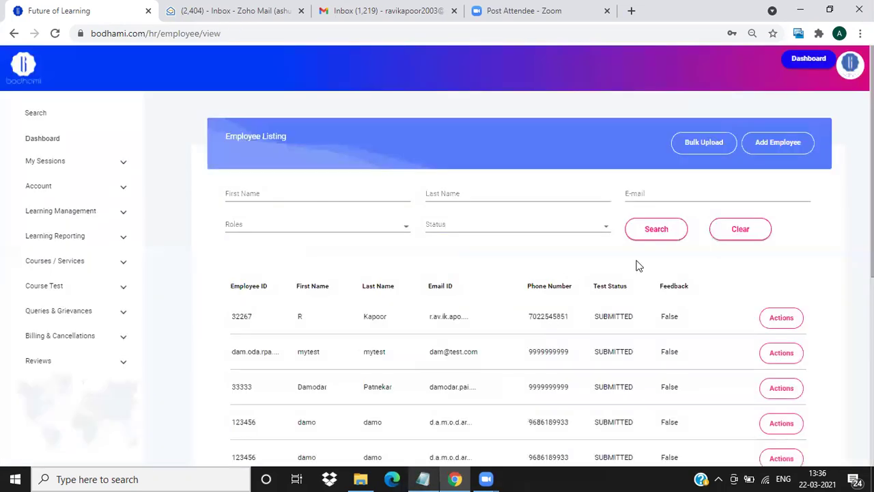
Start a new employee and fill the e-mail from a saved login, correcting it.
click(777, 144)
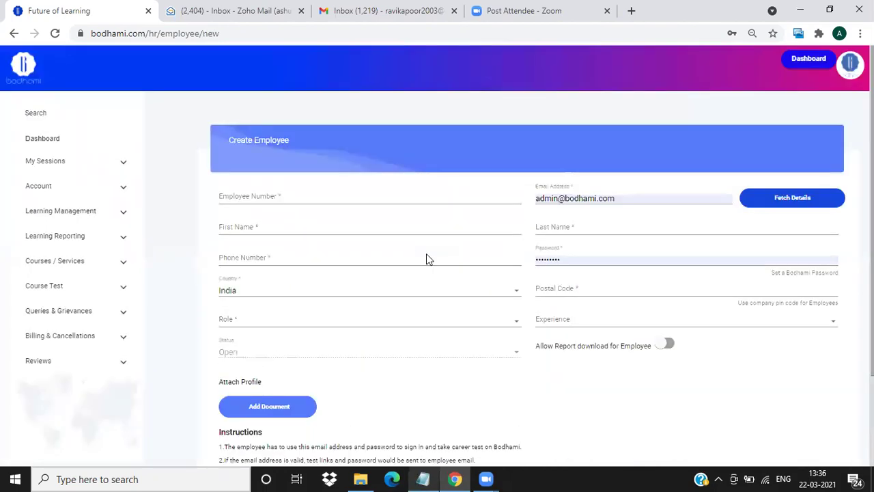
triple_click(621, 196)
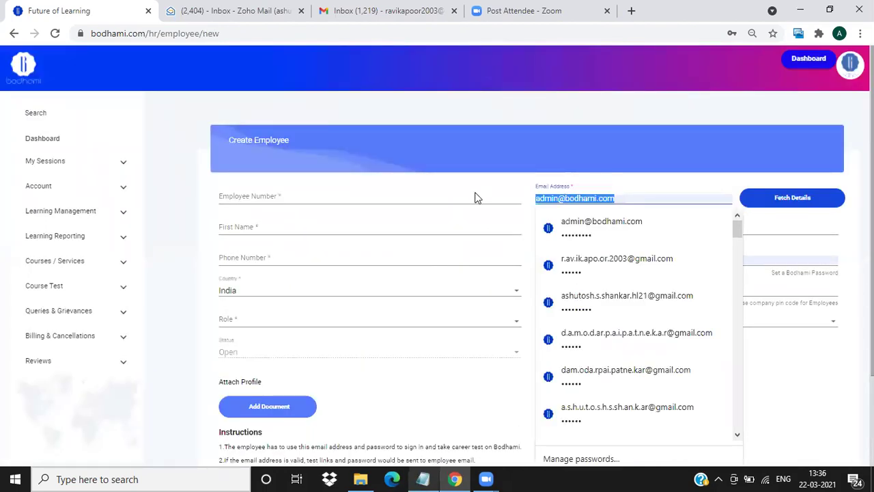
click(574, 226)
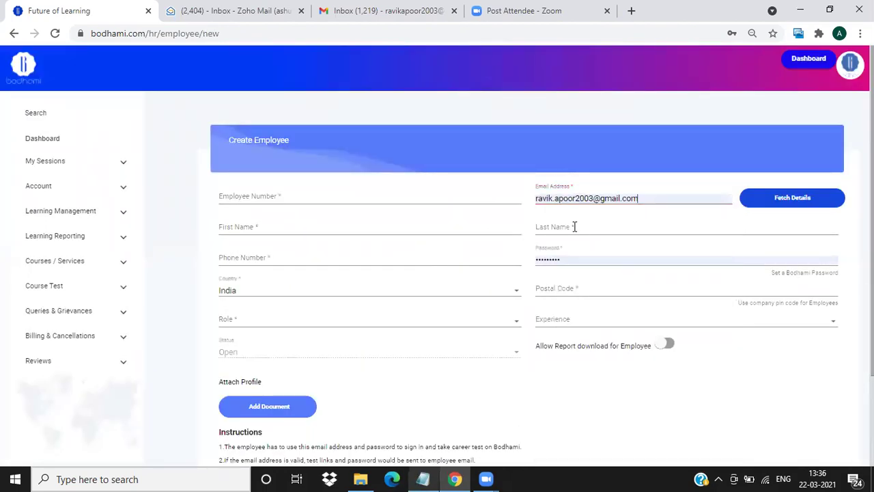
click(545, 198)
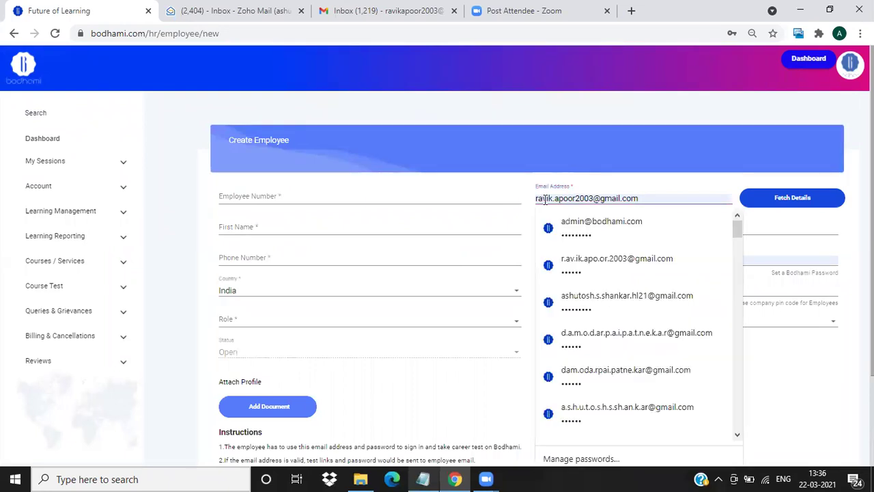
text(.)
click(539, 200)
text(.)
click(571, 199)
text(.)
Enter the employee number and the employee's first and last name.
click(287, 200)
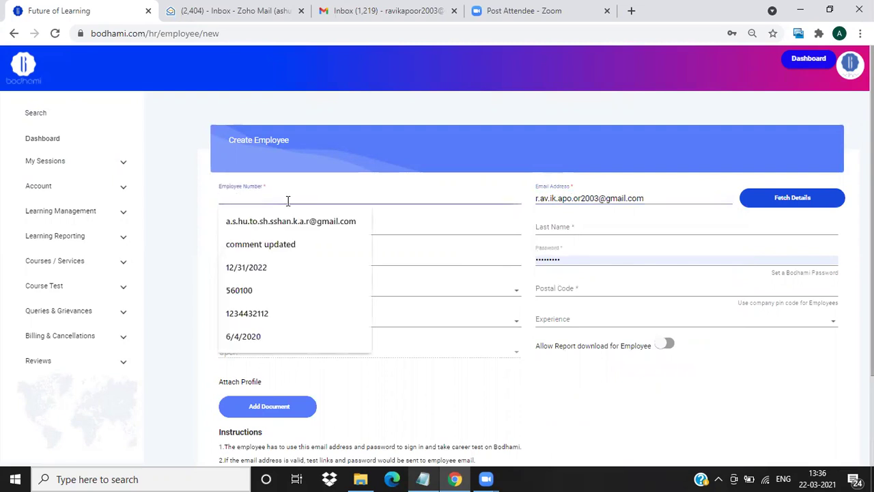
text(A)
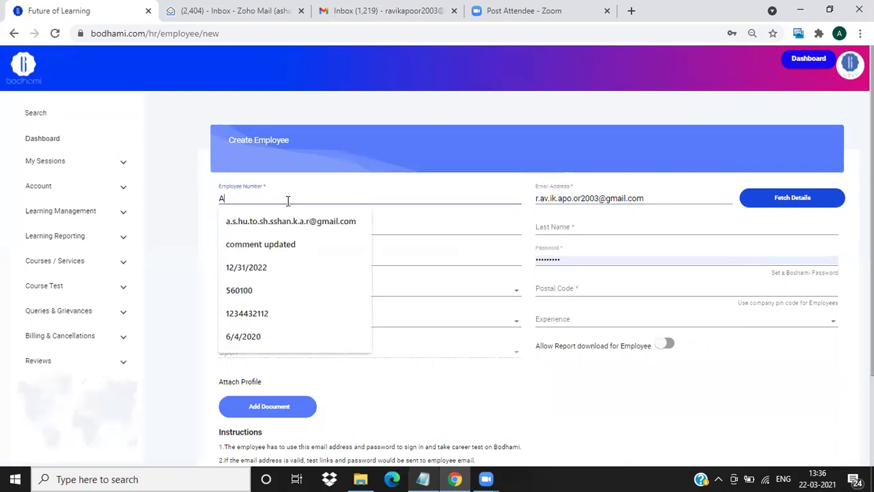
key(BackSpace)
text(RK0009976)
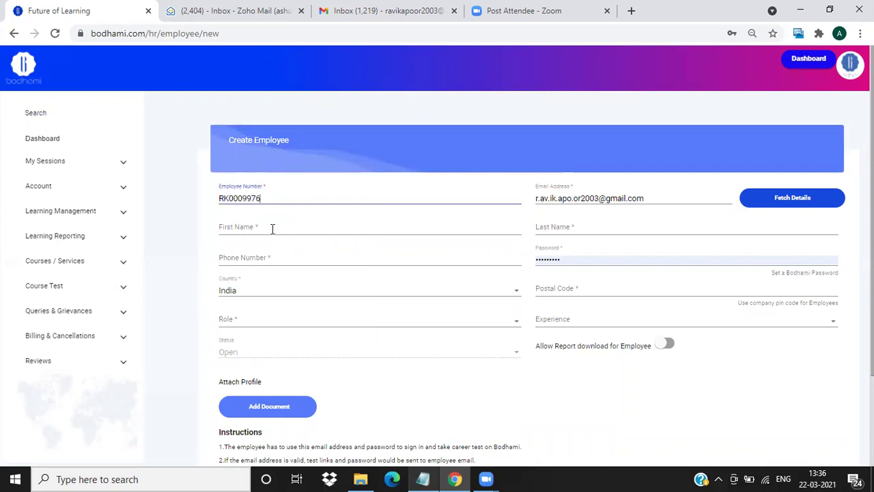
click(272, 229)
text(Ravi)
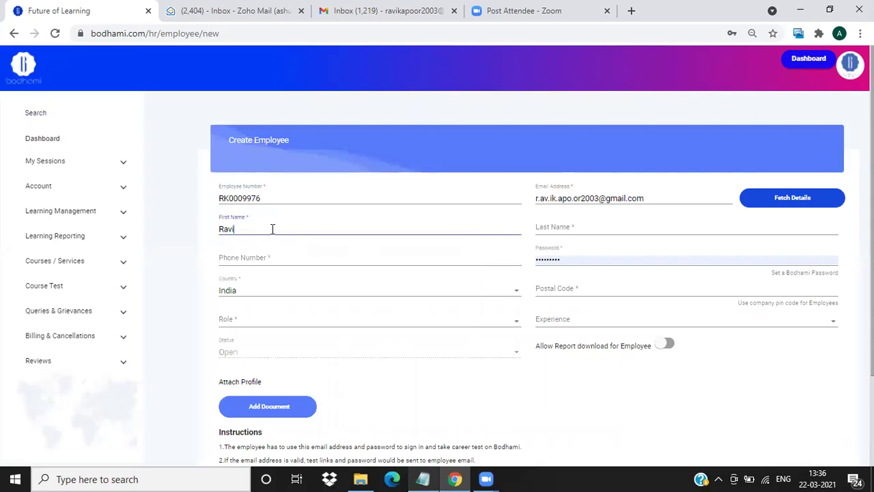
key(Tab)
text(K)
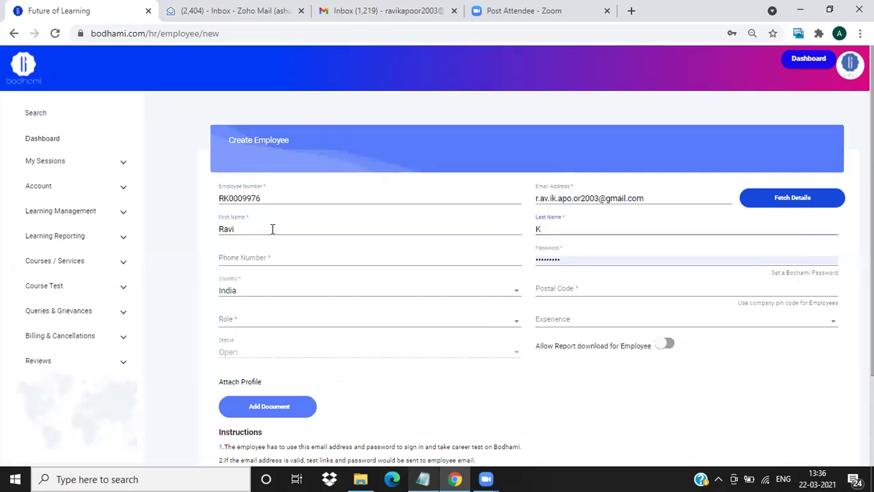
Enter the employee's phone number, replace the password, and begin entering the postal code.
click(269, 258)
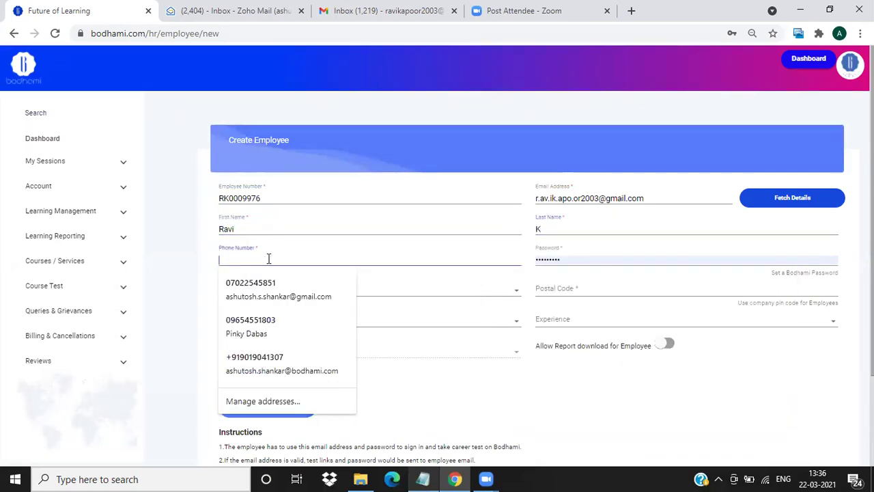
click(204, 256)
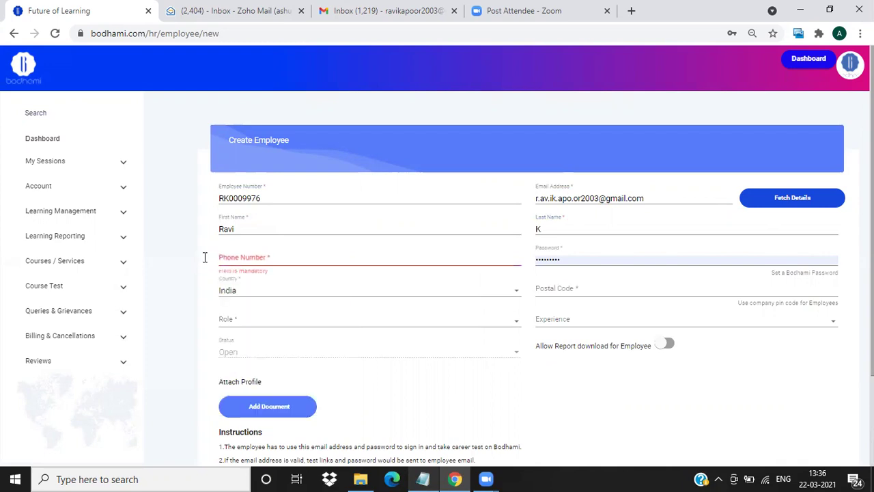
click(242, 259)
text(1)
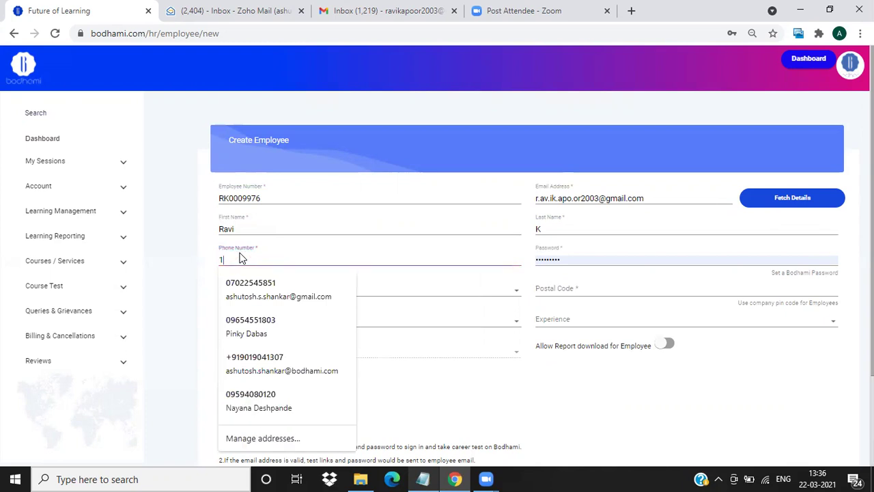
text(234)
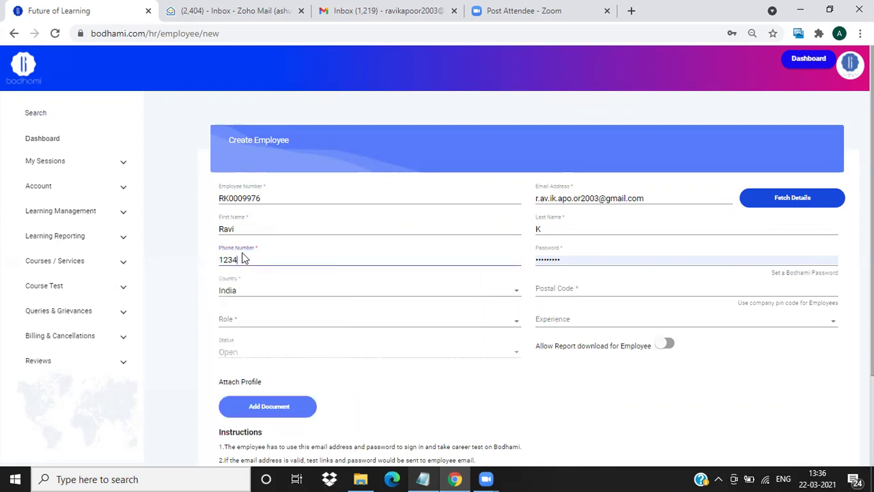
text(567891)
click(567, 259)
double_click(567, 259)
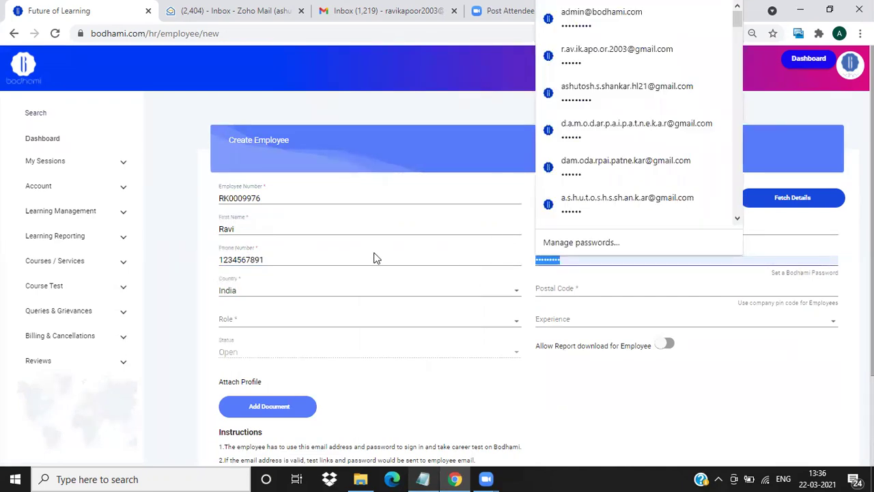
text(••••••)
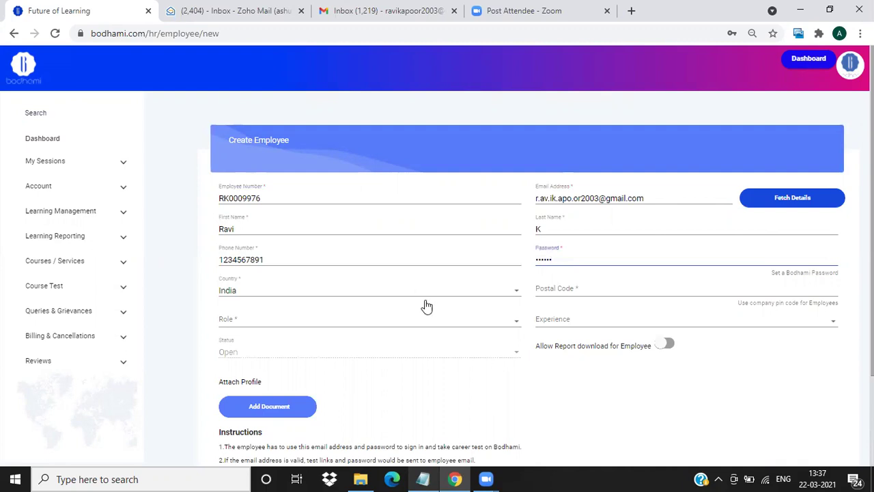
click(553, 291)
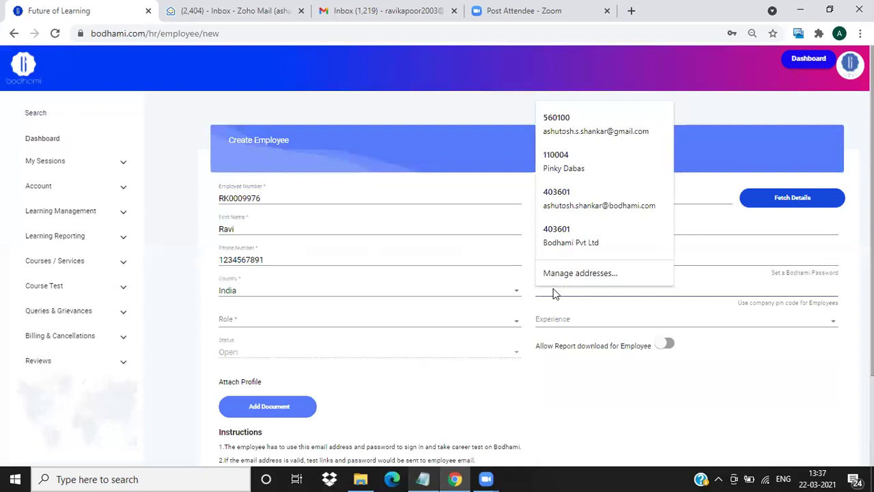
text(11)
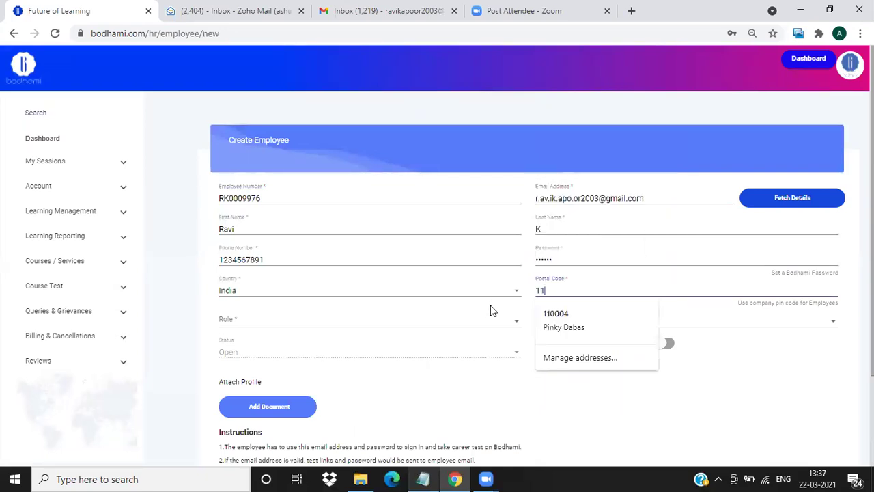
text(0001)
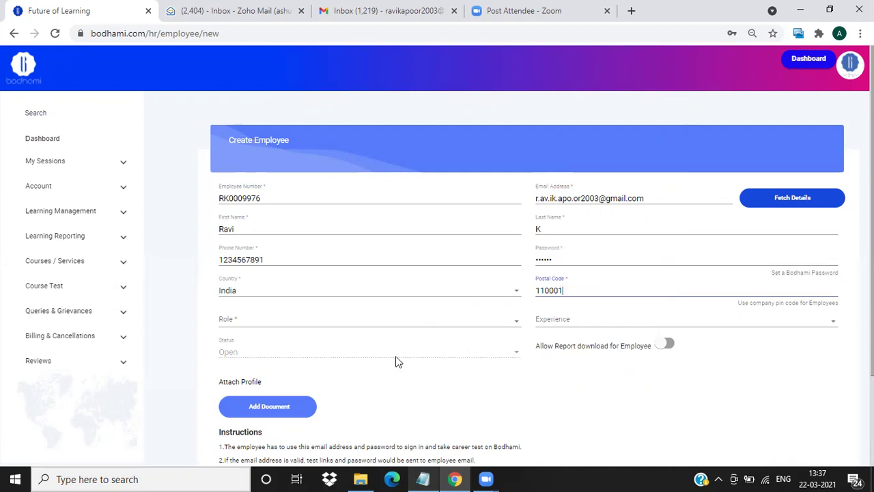
Set the role to Team Leader Software Developer and experience to 3-7 years.
click(291, 319)
scroll(293, 341, down, 5)
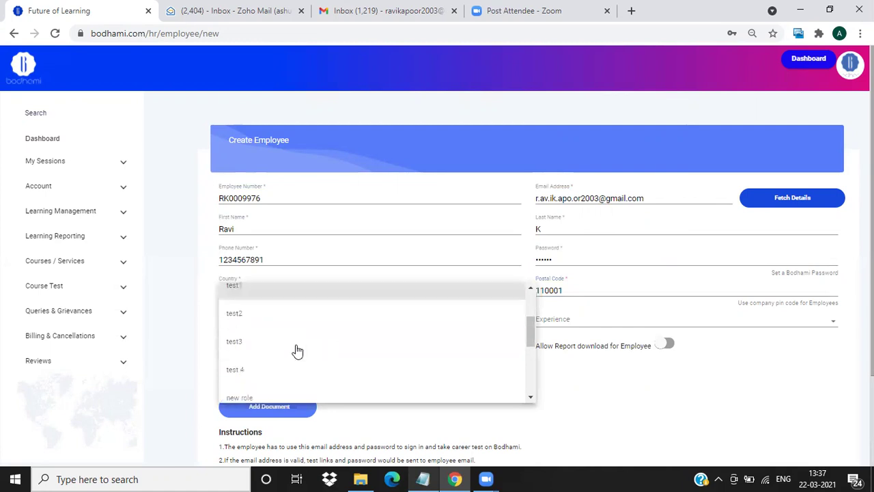
click(269, 272)
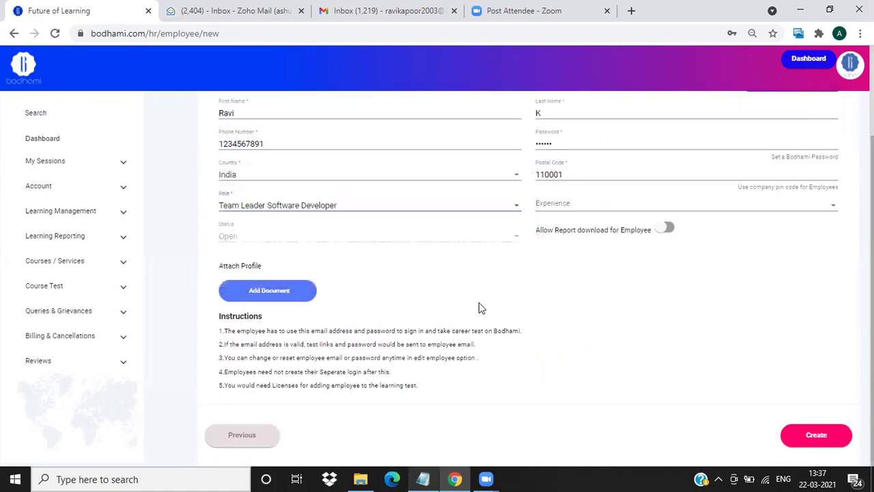
scroll(481, 307, up, 1)
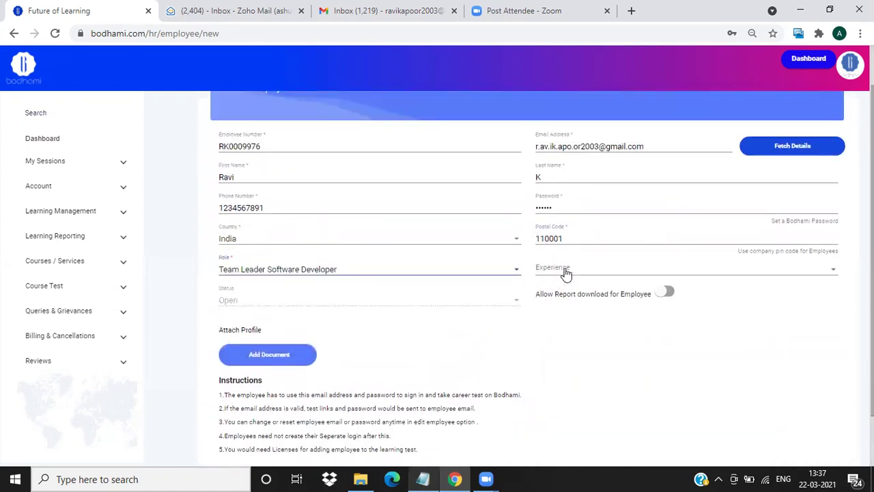
click(565, 272)
click(558, 308)
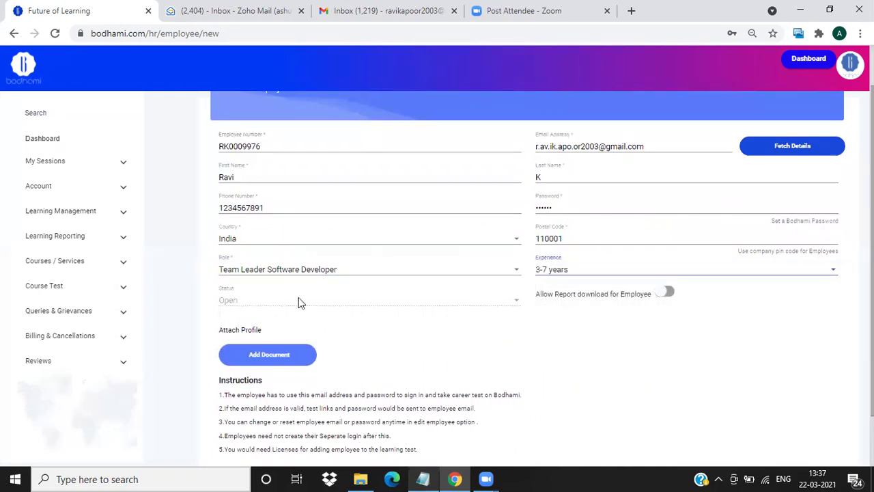
Create the new employee record.
scroll(595, 325, down, 1)
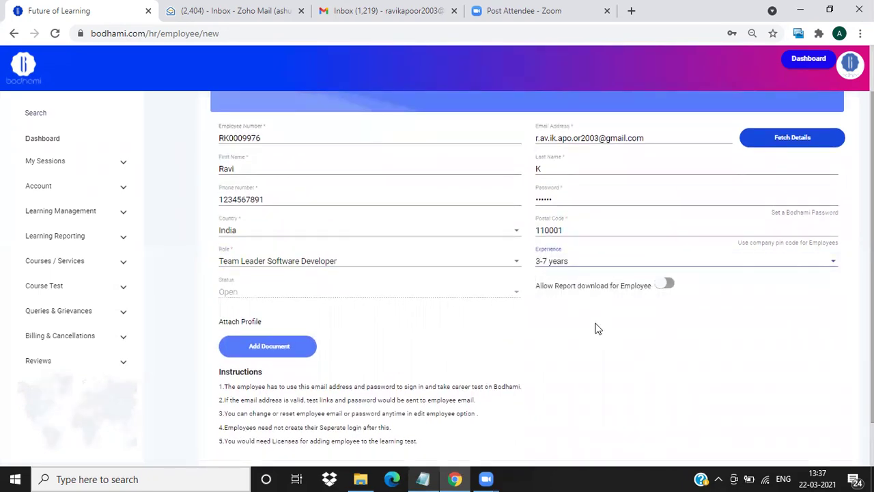
scroll(596, 328, up, 1)
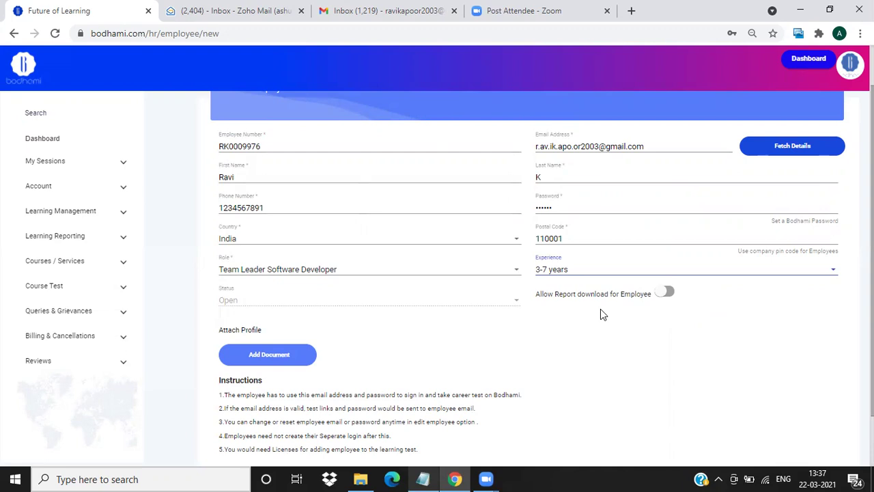
scroll(591, 316, up, 2)
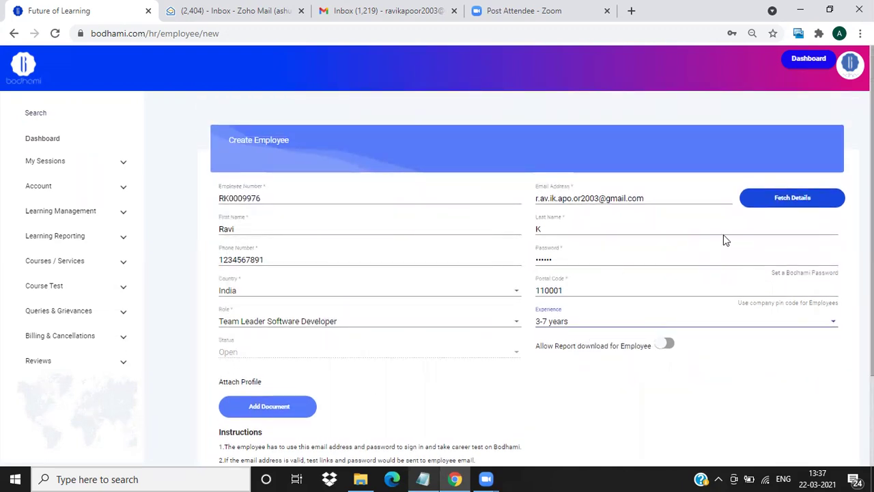
scroll(760, 259, down, 1)
scroll(763, 275, down, 1)
click(814, 437)
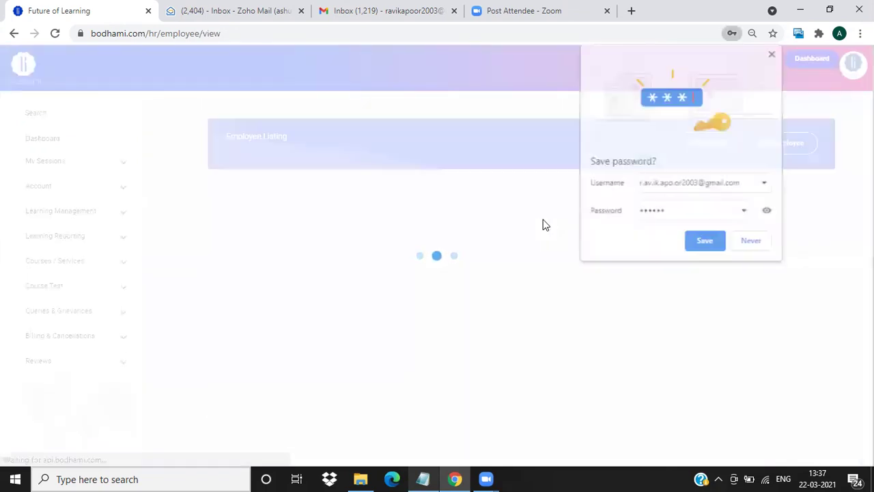
Dismiss Chrome's save-password and compromised-password notices, then switch to the Gmail inbox.
click(705, 243)
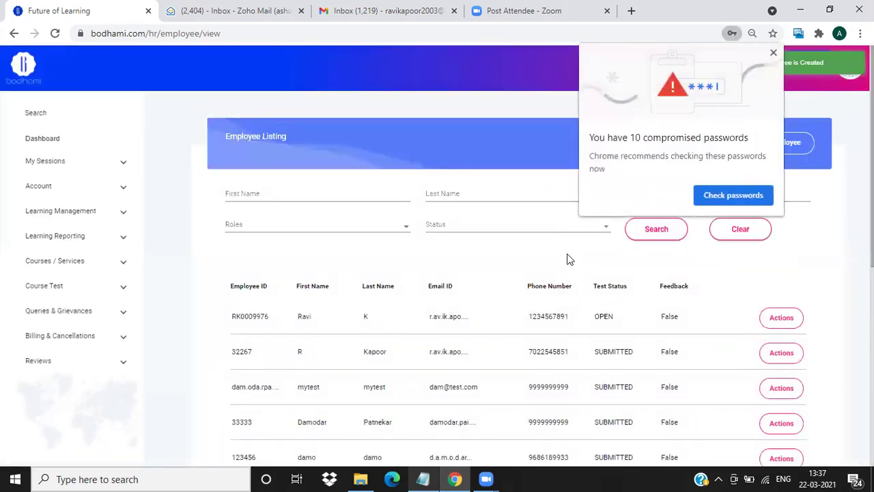
click(774, 53)
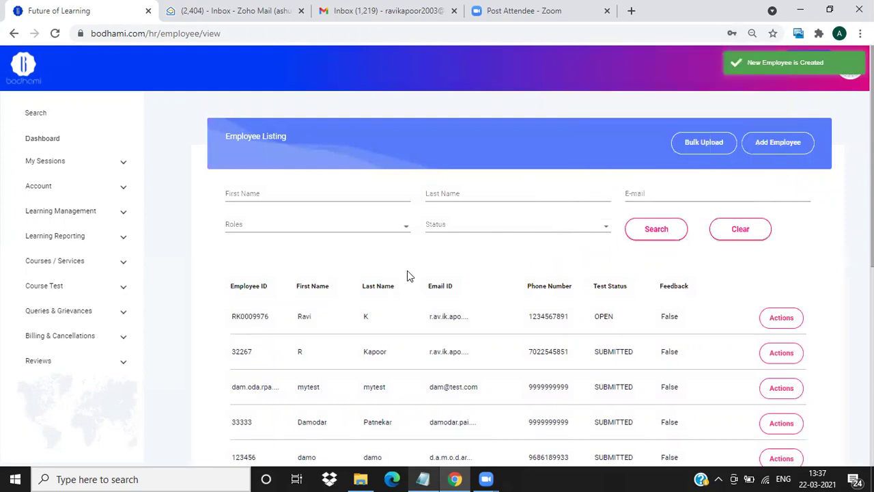
click(372, 11)
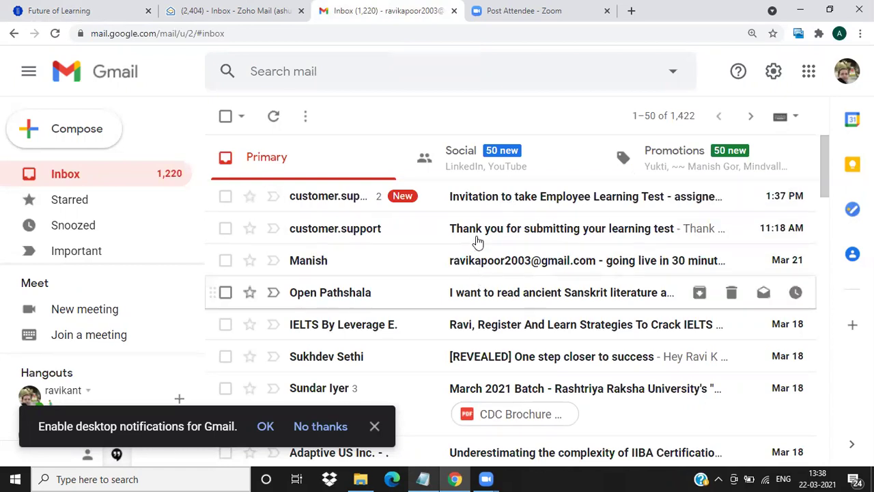
Open the Employee Learning Test invitation, select its login ID, and follow the Bodhami link.
click(512, 200)
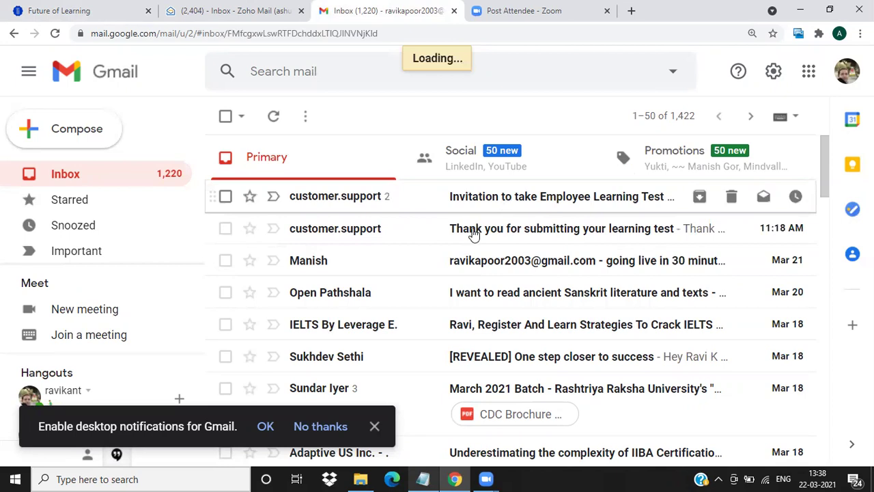
scroll(472, 248, down, 5)
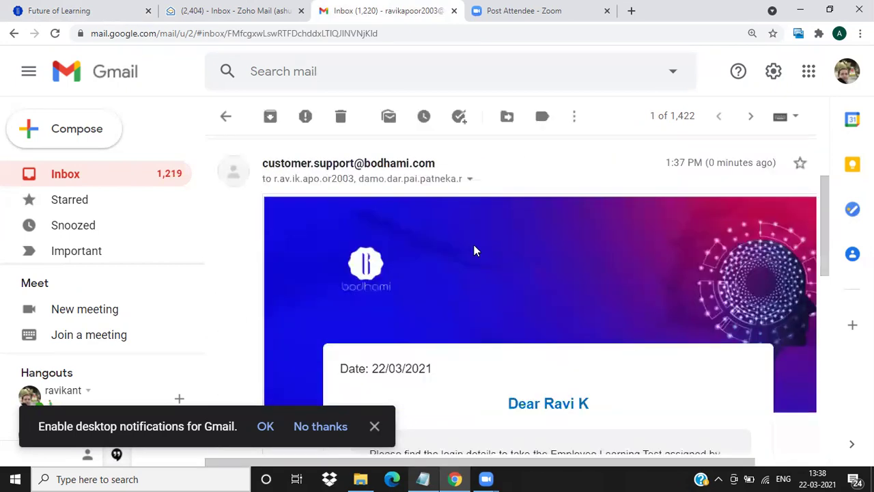
scroll(487, 295, down, 2)
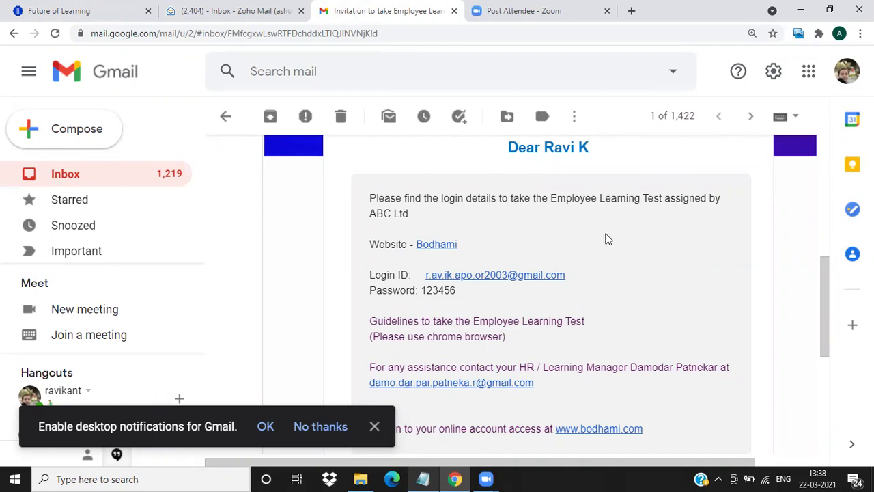
scroll(620, 236, down, 1)
scroll(621, 237, down, 2)
scroll(620, 239, up, 2)
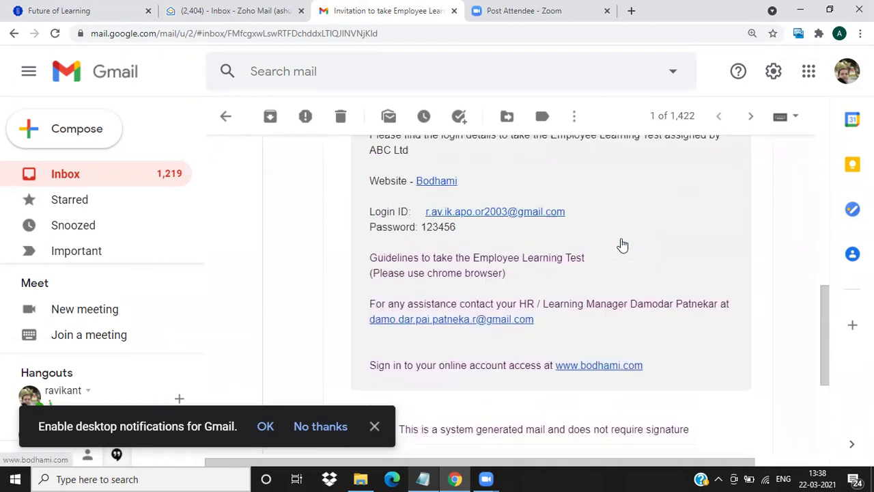
scroll(622, 239, up, 1)
scroll(622, 239, down, 1)
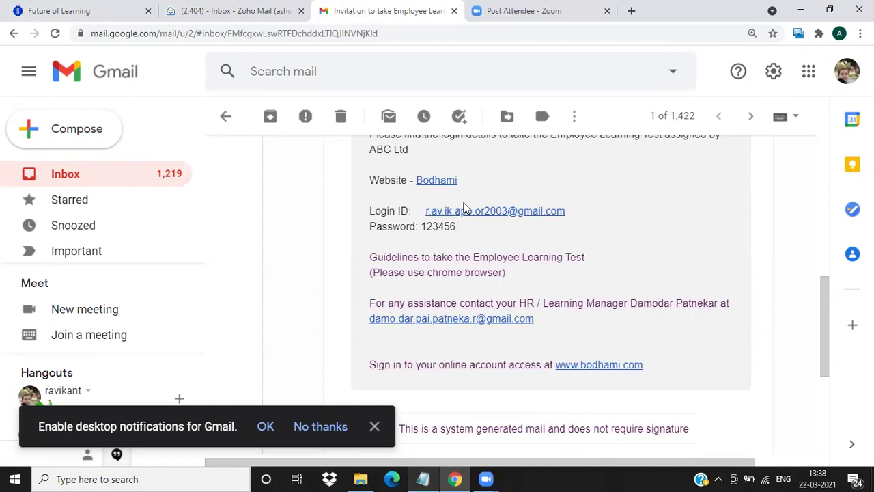
drag(566, 216, 423, 212)
key(ctrl+c)
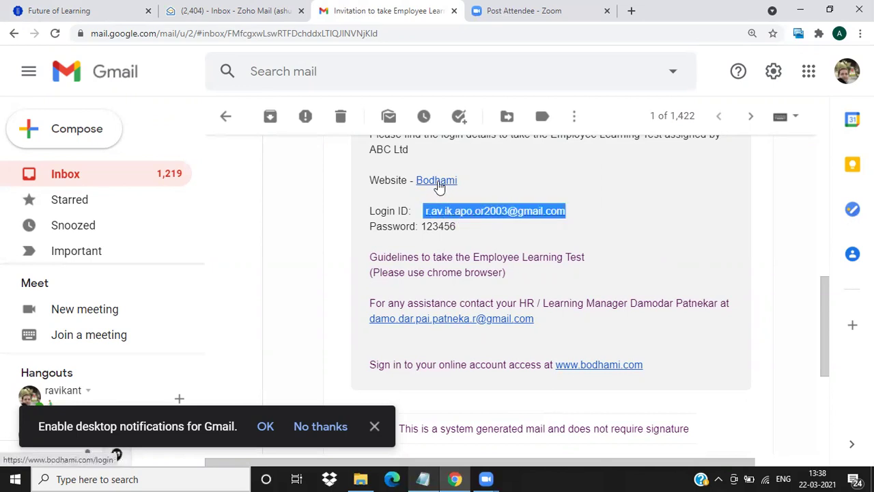
click(438, 185)
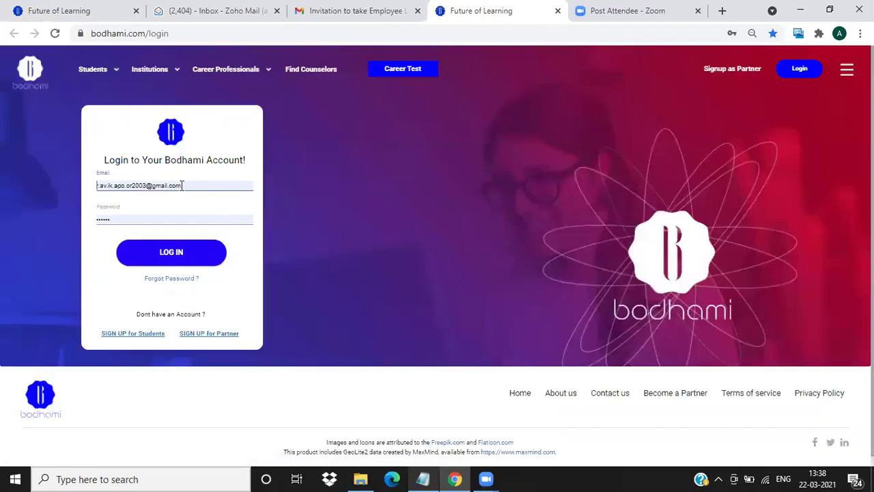
Paste the invitation's login ID, enter the account password, and log in as the employee.
drag(184, 186, 43, 187)
key(ctrl+v)
drag(234, 185, 21, 178)
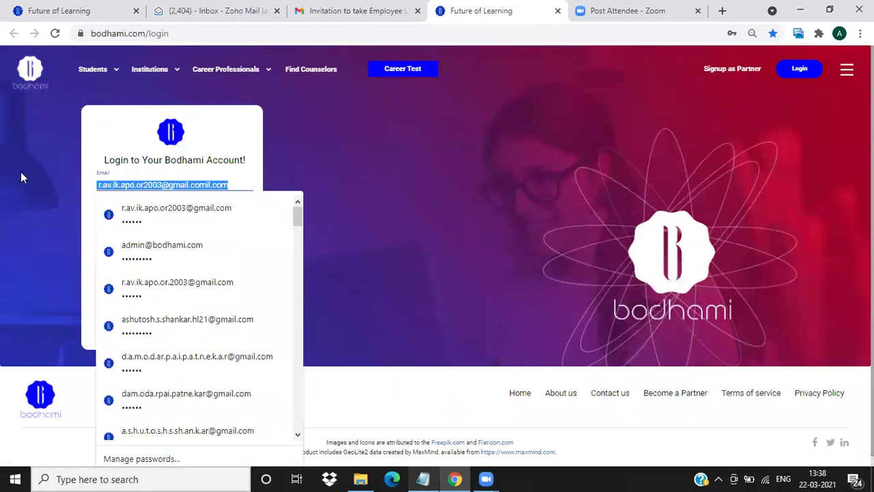
key(ctrl+v)
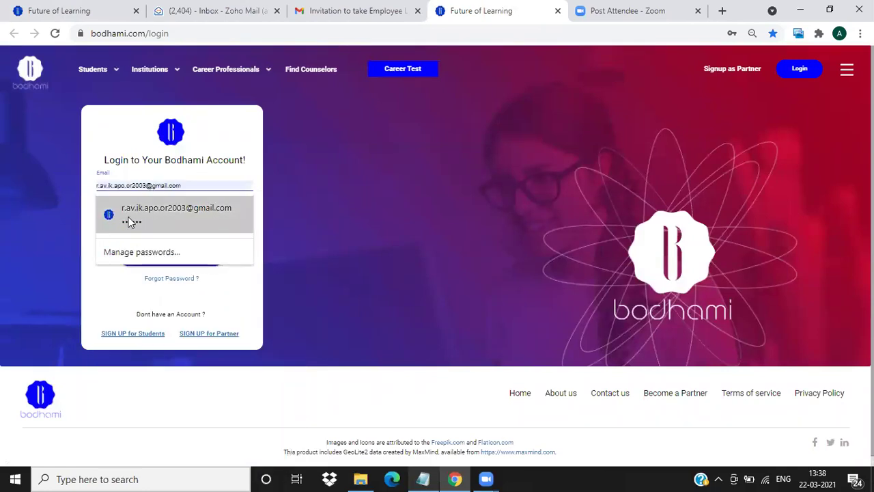
drag(142, 222, 37, 222)
text(••••••)
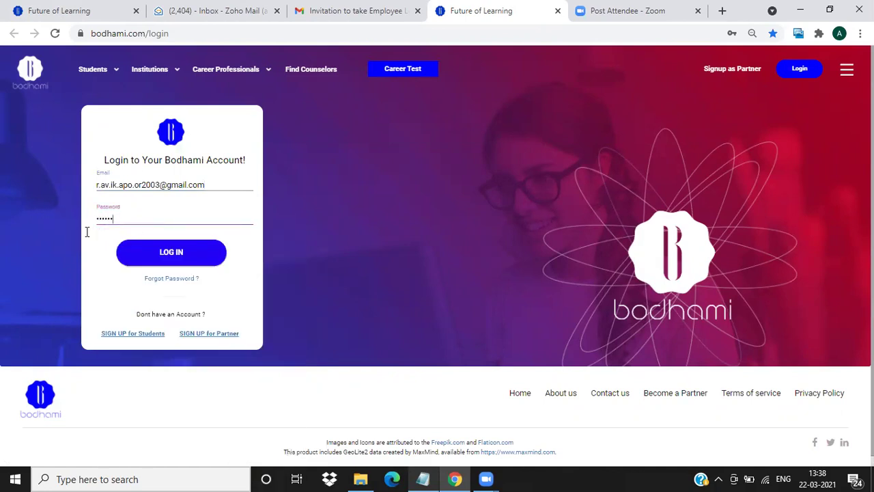
click(348, 15)
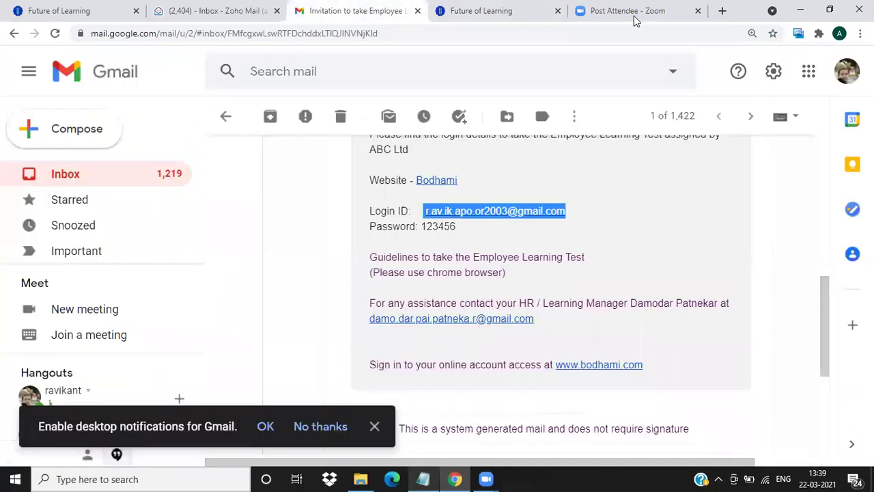
click(515, 14)
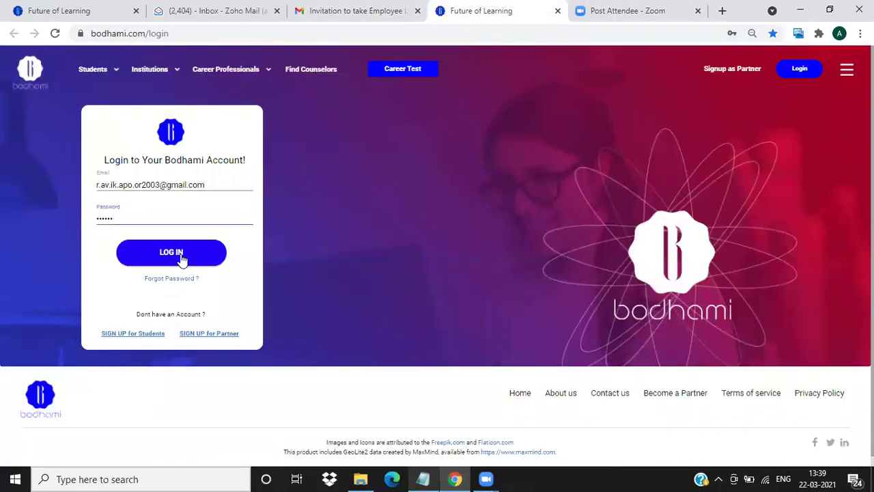
click(181, 254)
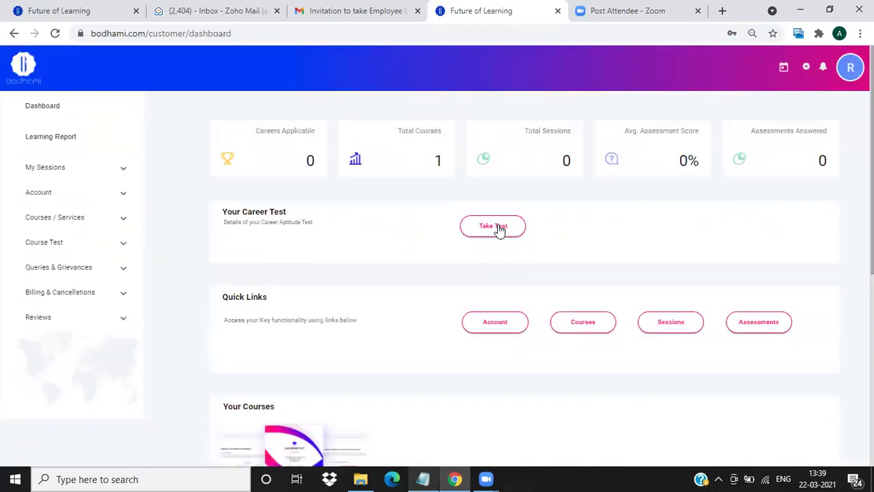
Take the learning test in English and submit all 42 General Aptitude answers.
click(498, 228)
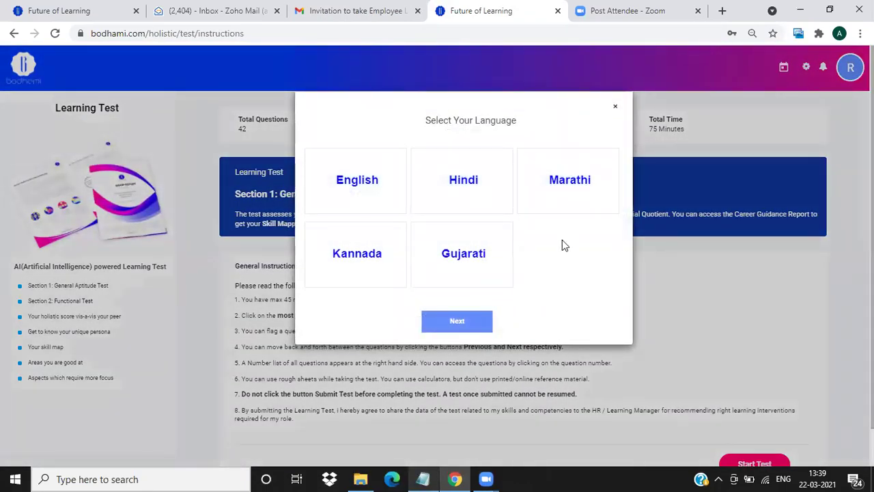
click(343, 183)
click(453, 322)
scroll(533, 328, down, 2)
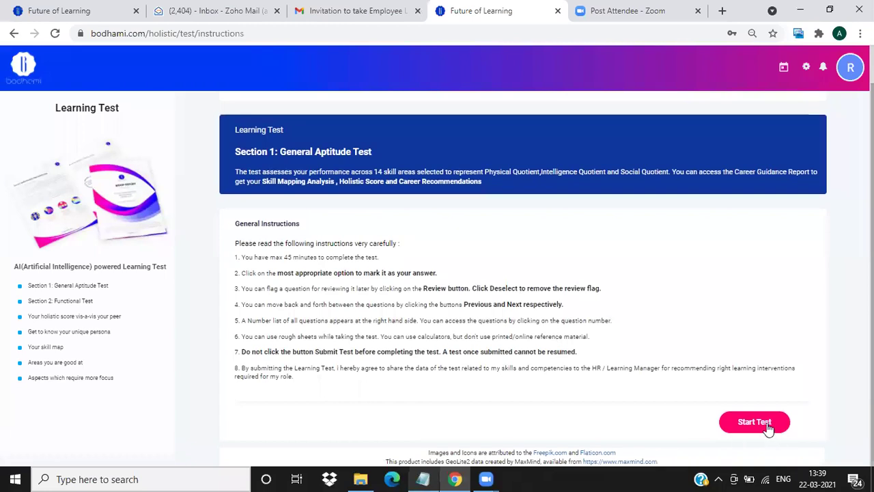
click(768, 424)
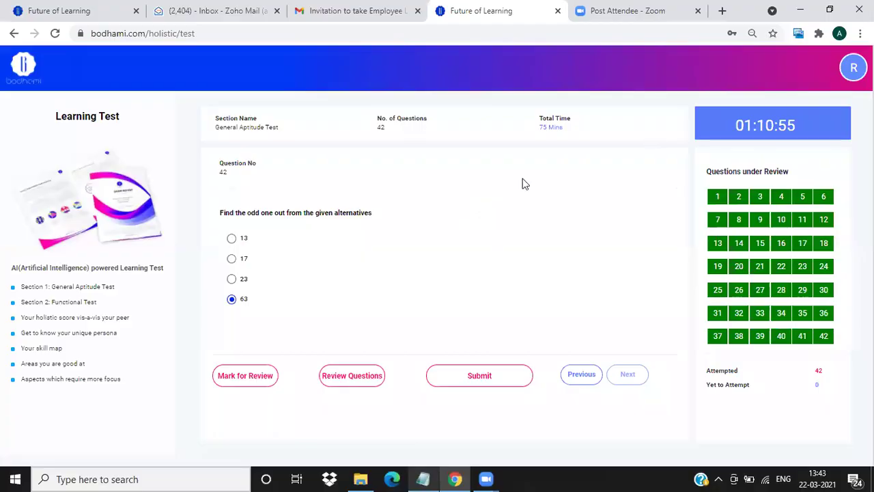
click(483, 381)
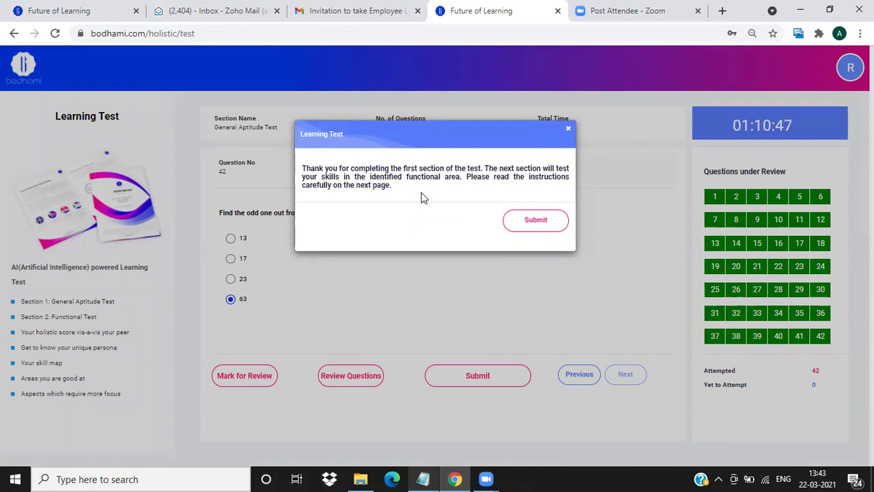
Continue to the Functional Test, answer its 36 questions and submit the test.
click(536, 222)
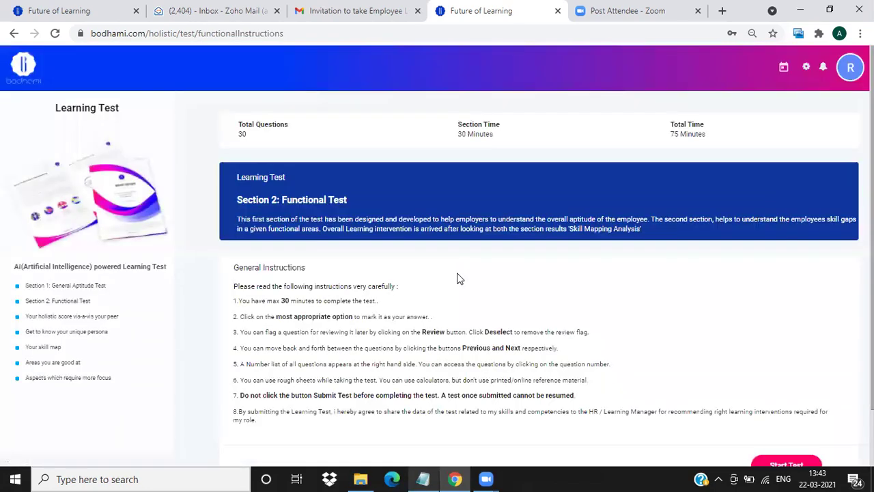
scroll(459, 277, down, 2)
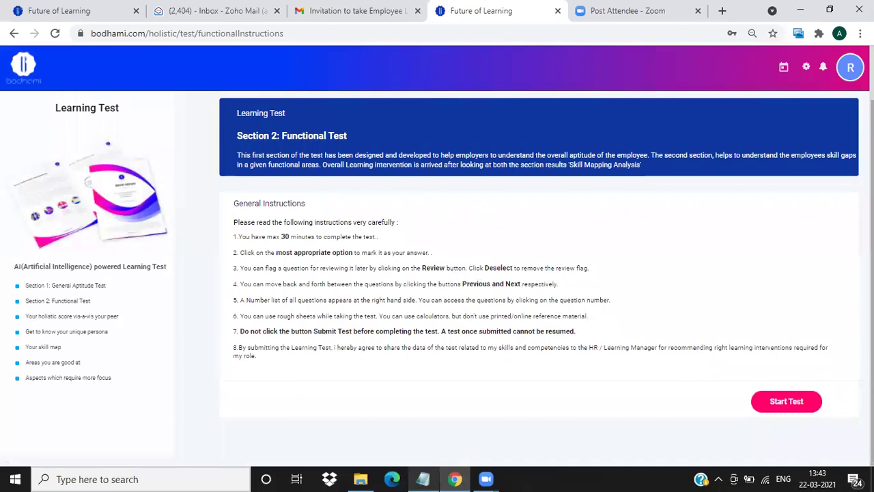
click(800, 401)
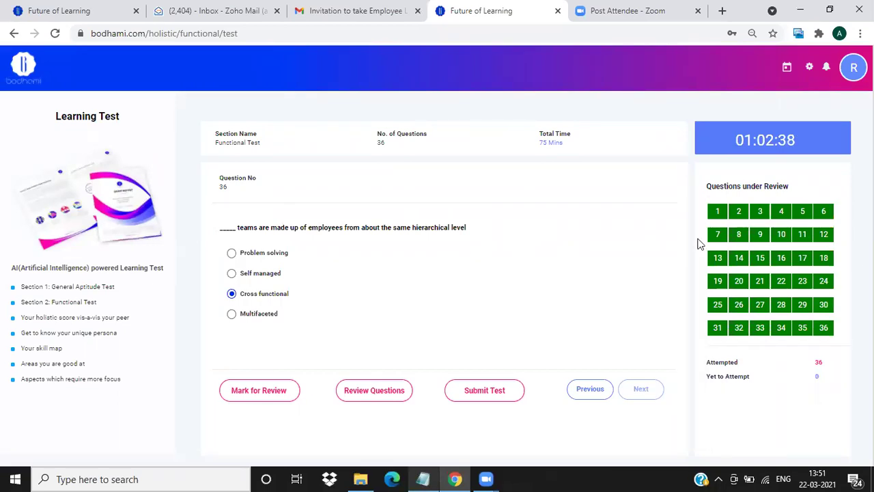
click(476, 394)
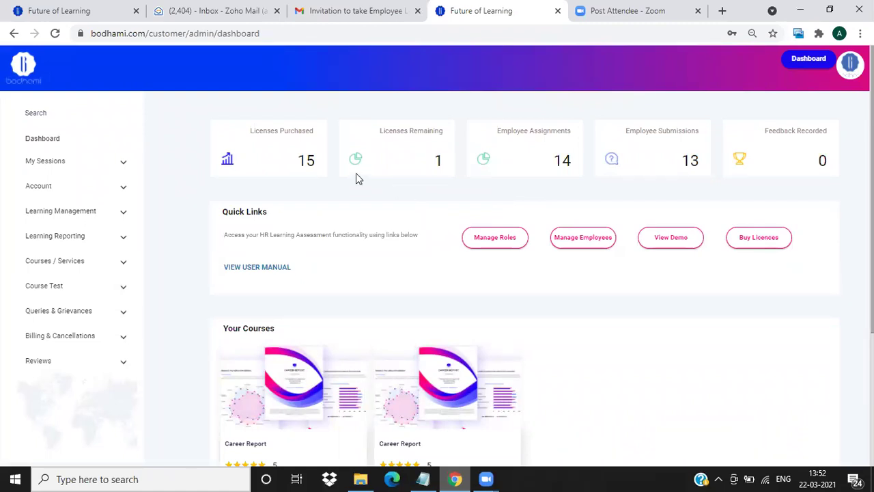
From Manage Employees, choose View Report in the first employee's Actions menu.
click(582, 245)
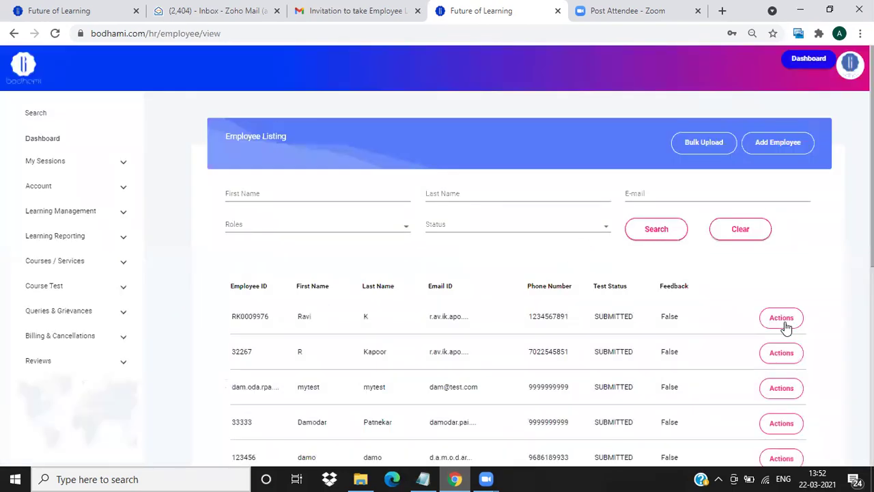
click(783, 325)
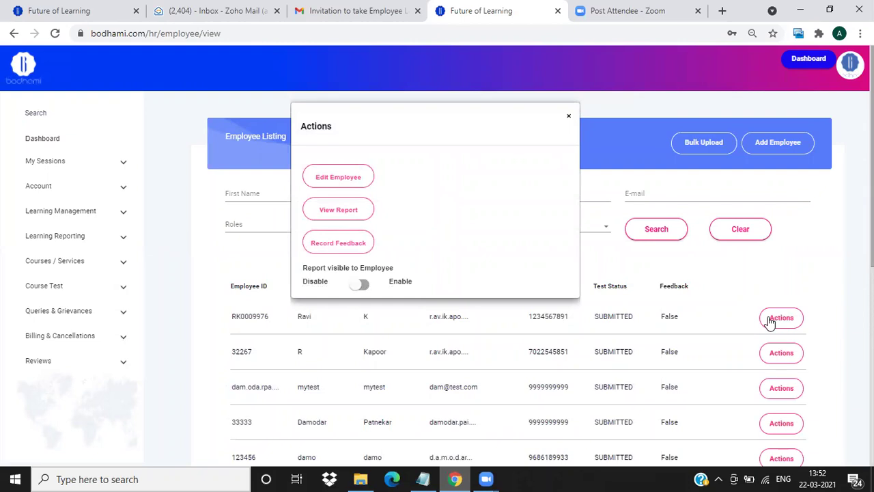
click(343, 217)
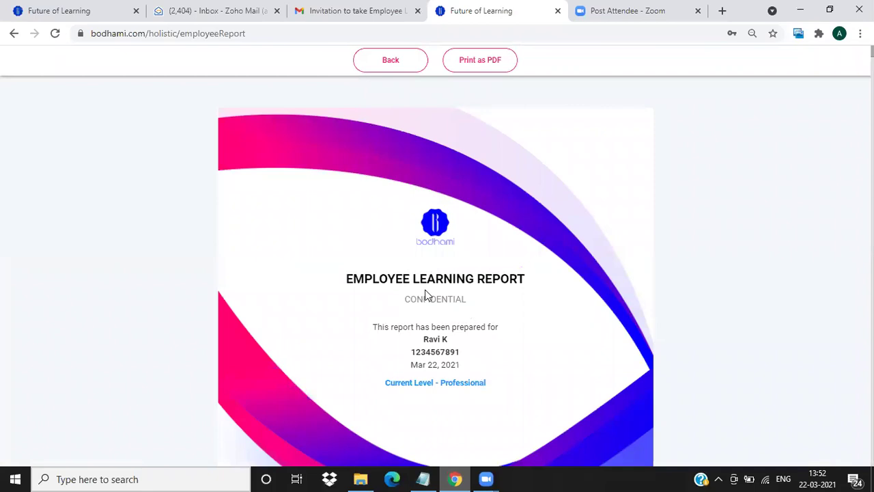
Scroll through the contents and Summary Report pages, noting scores 64.9 and 77.8.
scroll(478, 273, down, 5)
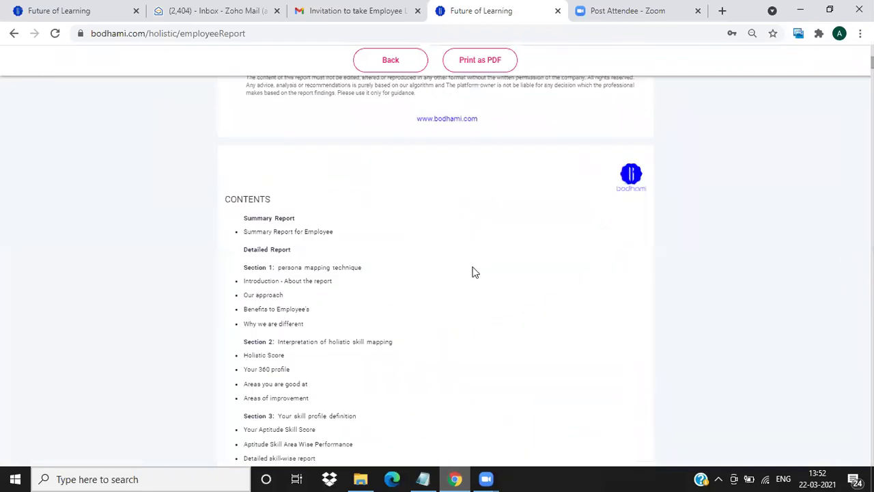
scroll(475, 269, down, 5)
scroll(475, 273, down, 5)
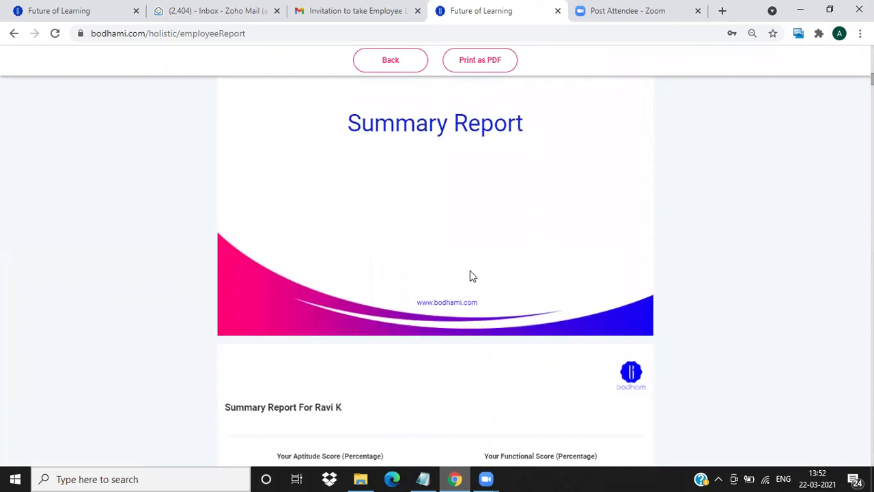
scroll(468, 275, down, 4)
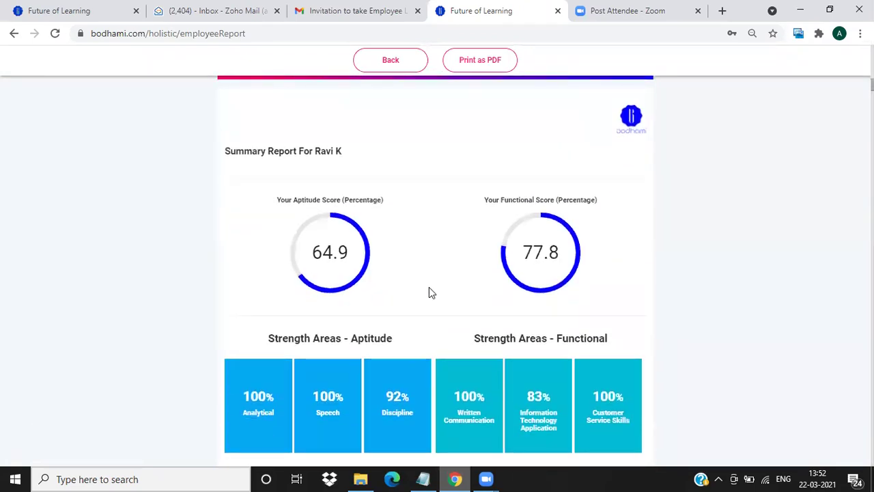
scroll(418, 292, down, 1)
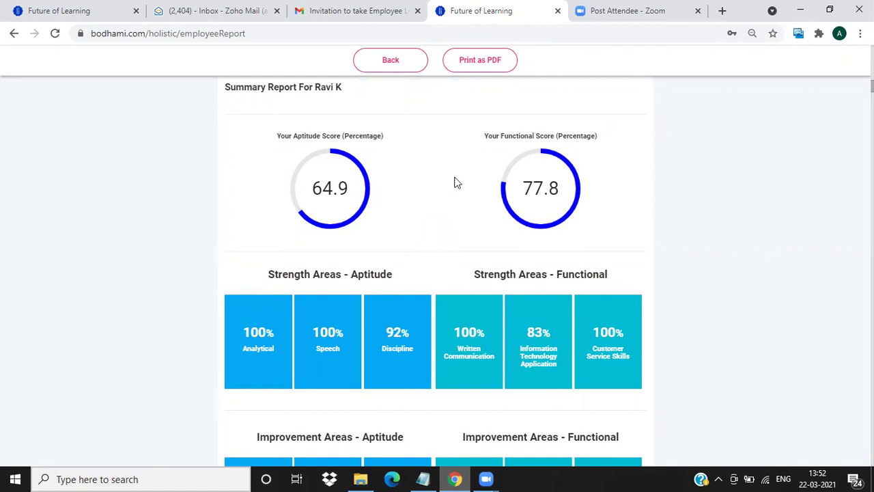
scroll(413, 261, down, 2)
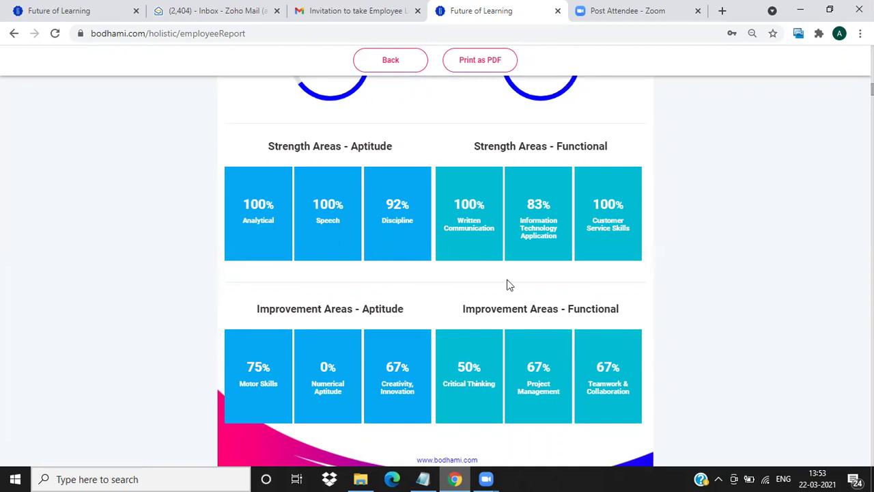
scroll(519, 315, down, 2)
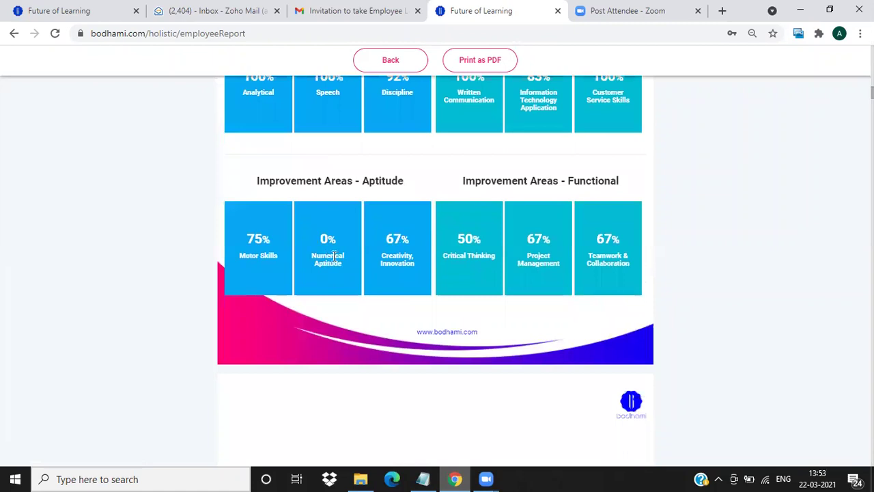
scroll(505, 220, down, 1)
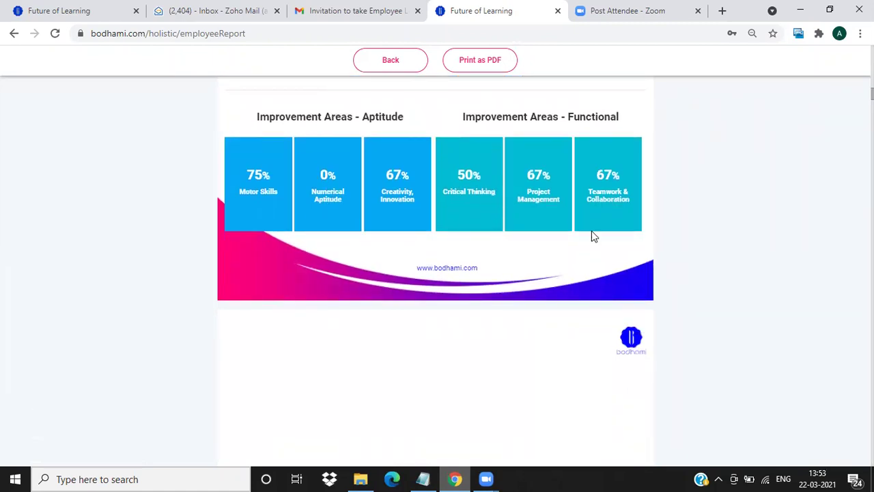
scroll(506, 263, up, 4)
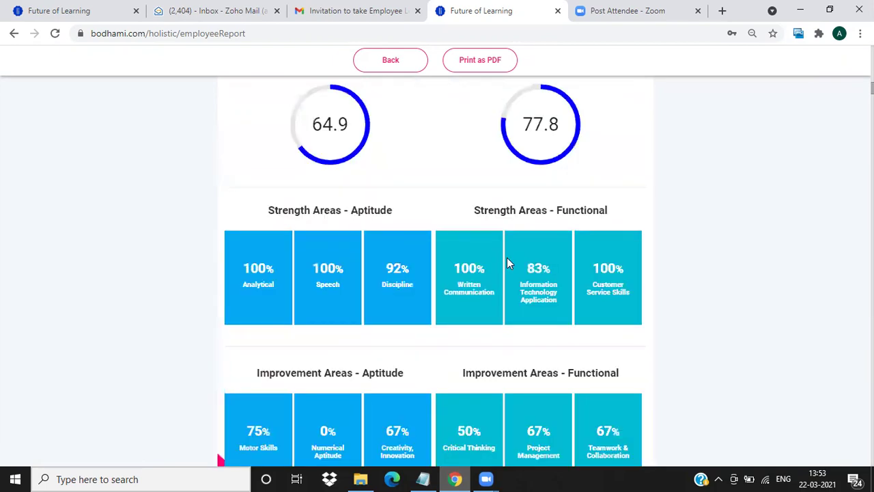
scroll(505, 236, down, 2)
scroll(502, 246, up, 1)
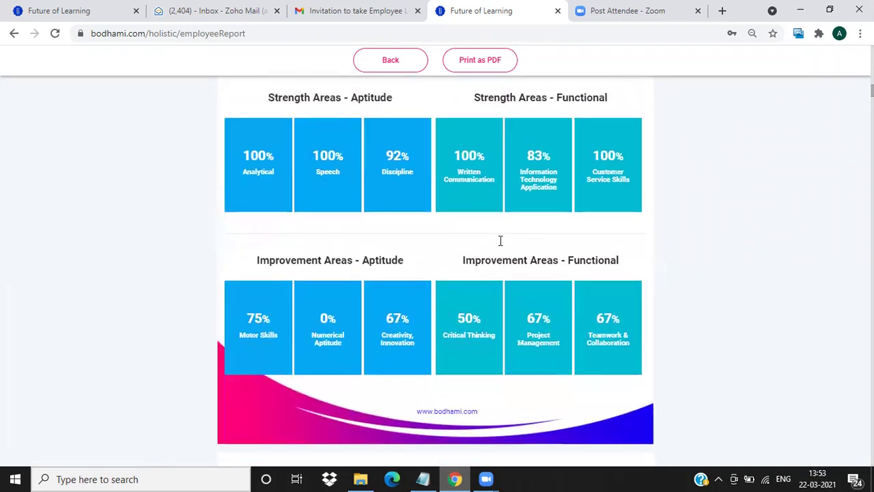
scroll(500, 240, down, 3)
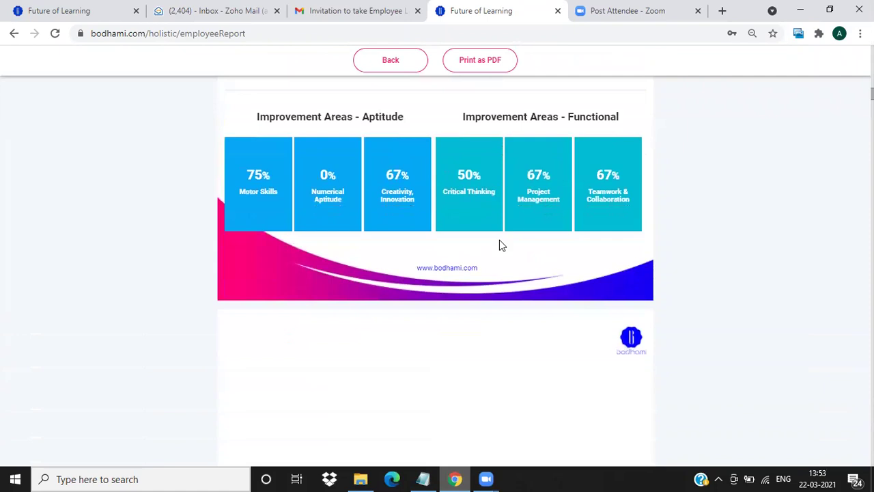
scroll(499, 241, up, 4)
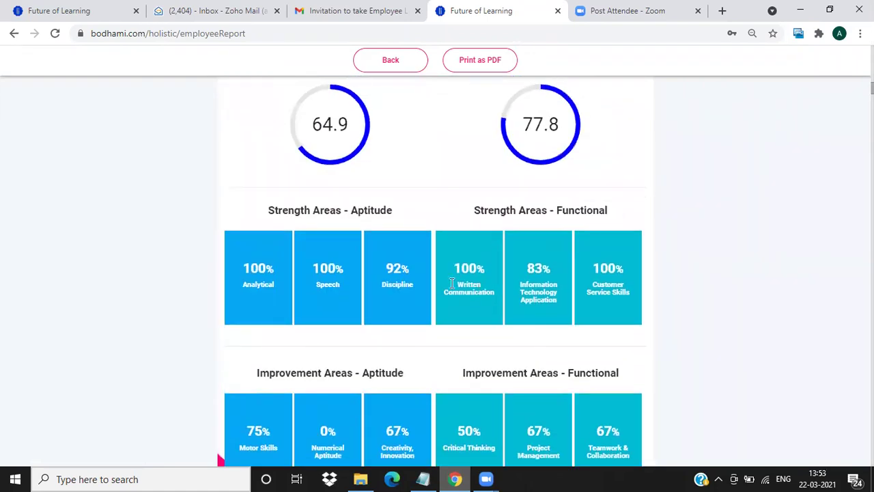
scroll(473, 276, down, 2)
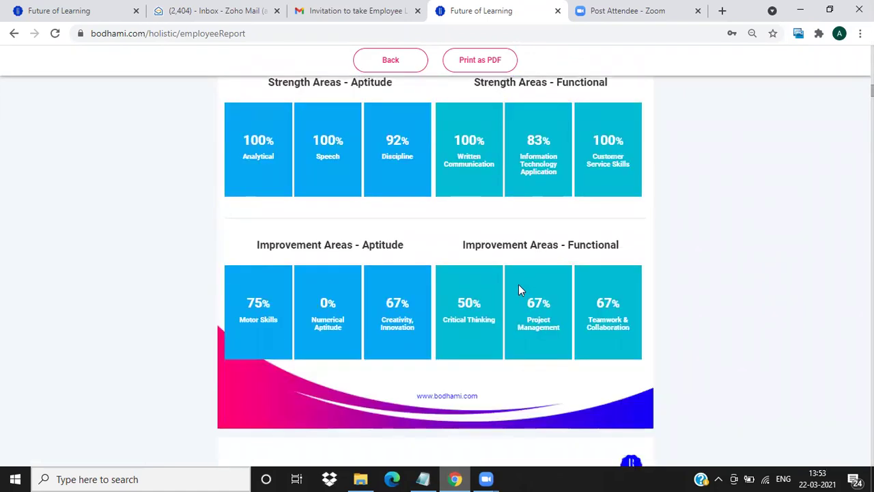
scroll(478, 290, down, 10)
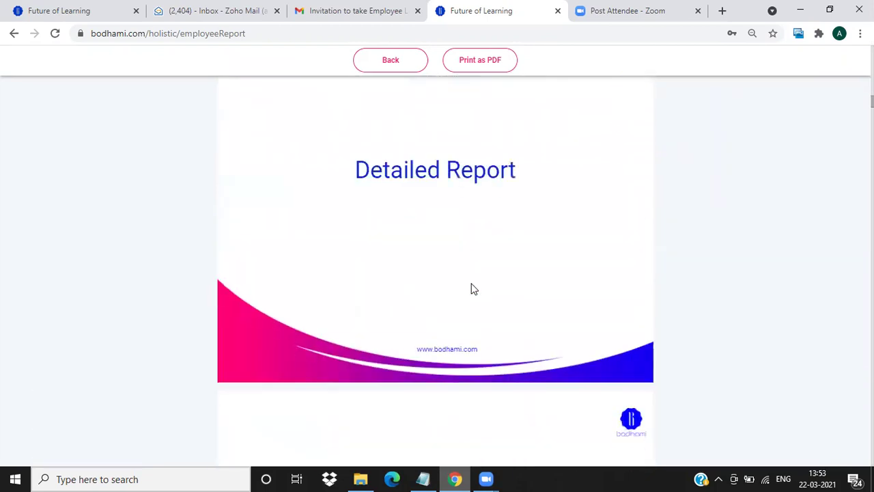
Scroll back to reread Section 1's Introduction and Our Approach pages.
scroll(368, 260, up, 12)
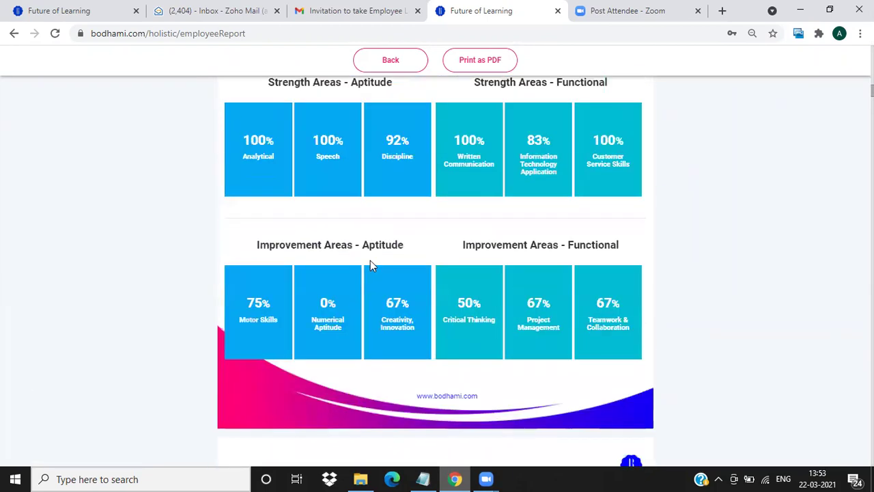
scroll(374, 267, up, 4)
scroll(373, 268, down, 4)
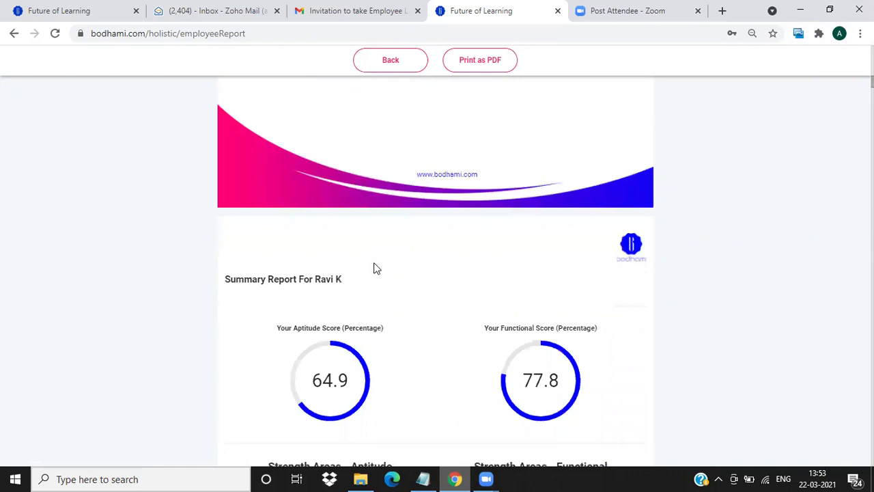
scroll(382, 261, down, 2)
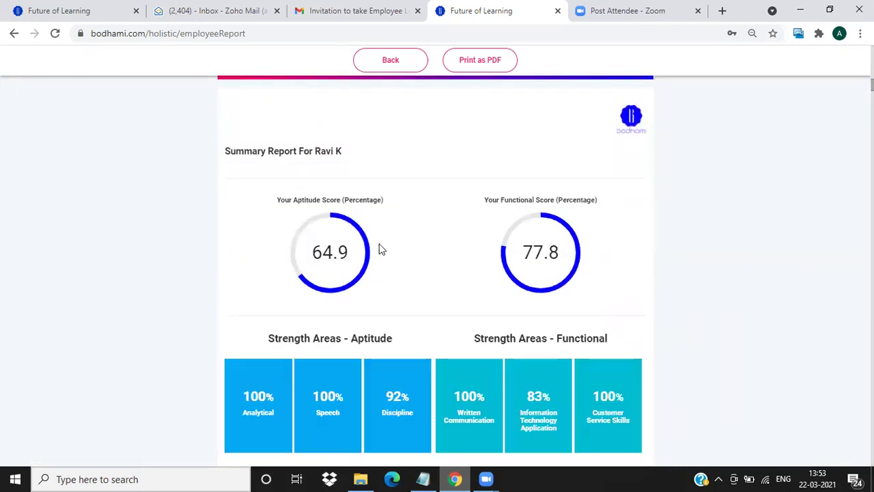
scroll(410, 273, down, 10)
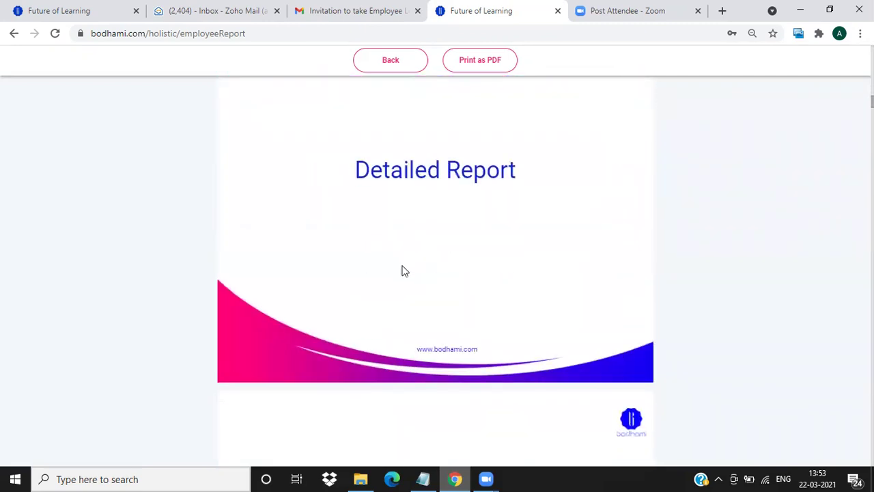
scroll(426, 262, down, 3)
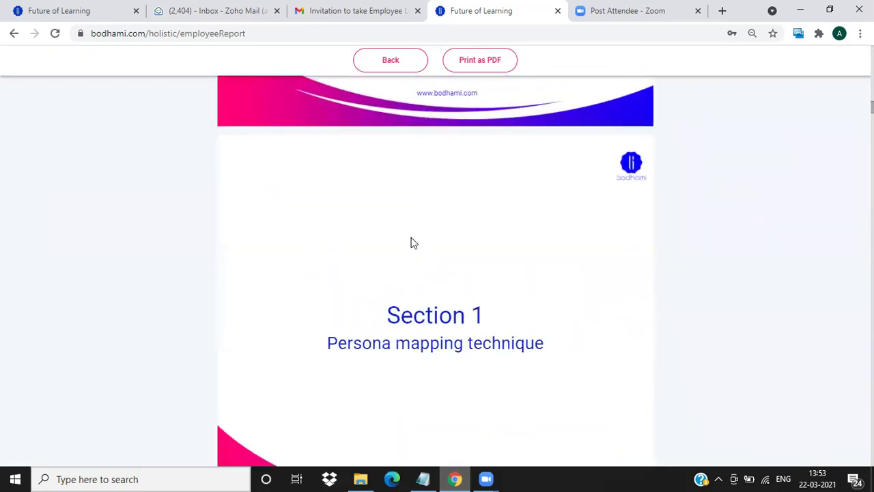
scroll(413, 245, down, 6)
scroll(415, 255, down, 4)
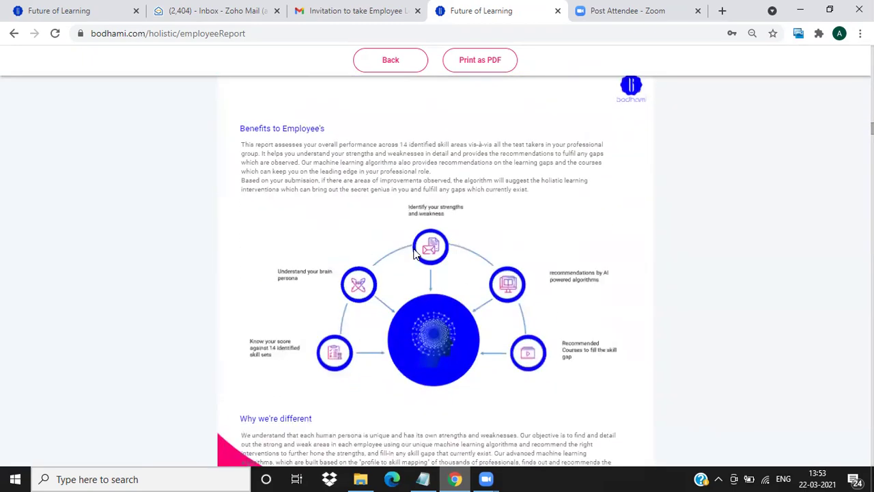
scroll(415, 250, up, 5)
scroll(415, 250, up, 3)
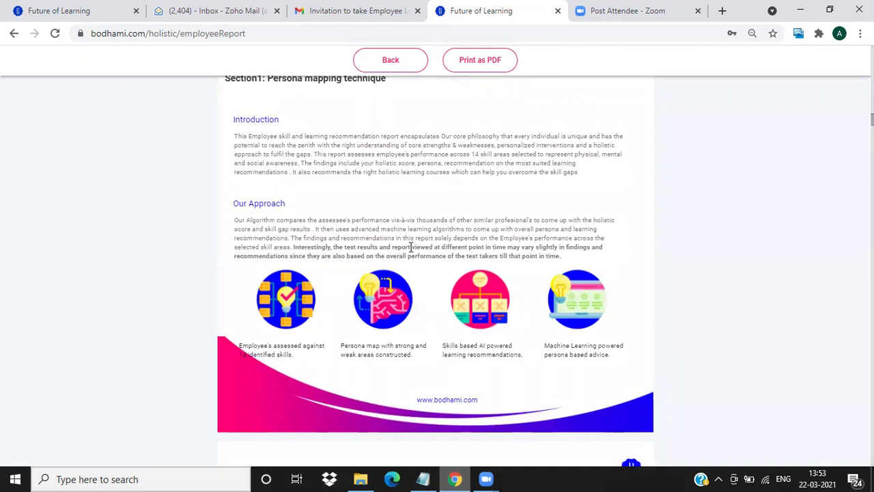
scroll(416, 254, up, 1)
Scroll down past the benefits pages to the Section 2 skill-mapping title page.
scroll(415, 254, down, 8)
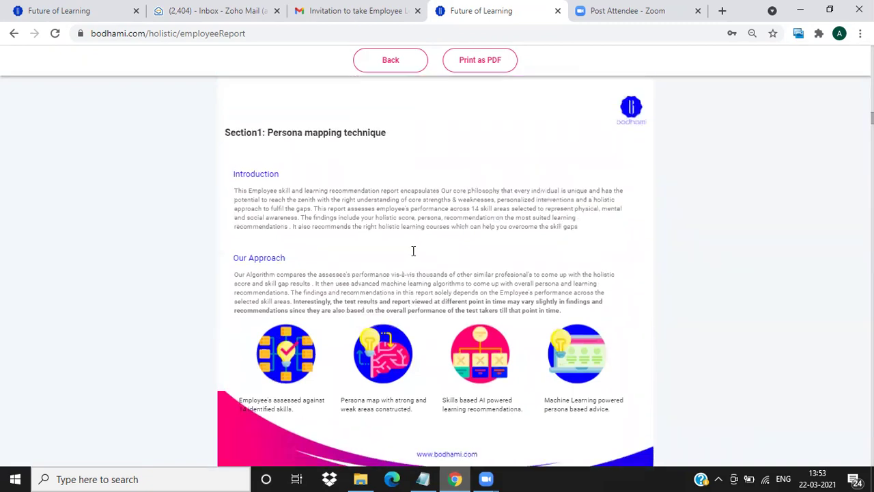
scroll(413, 250, down, 2)
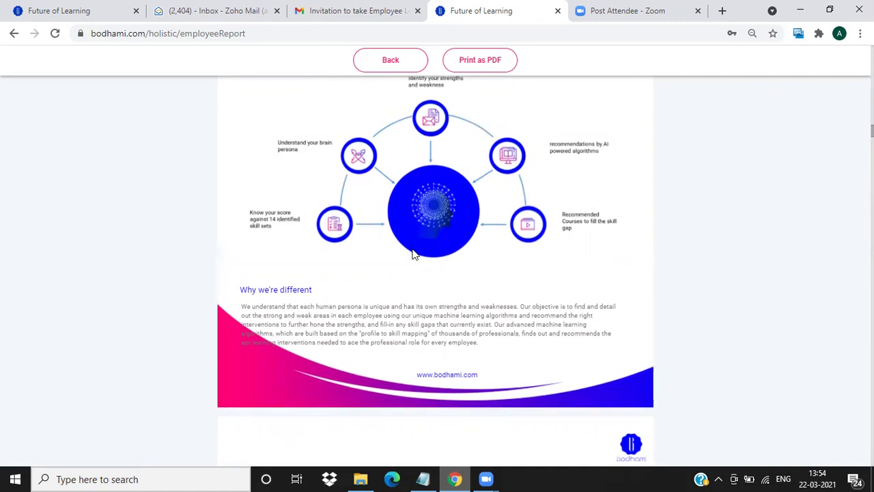
scroll(414, 252, down, 1)
scroll(410, 250, down, 4)
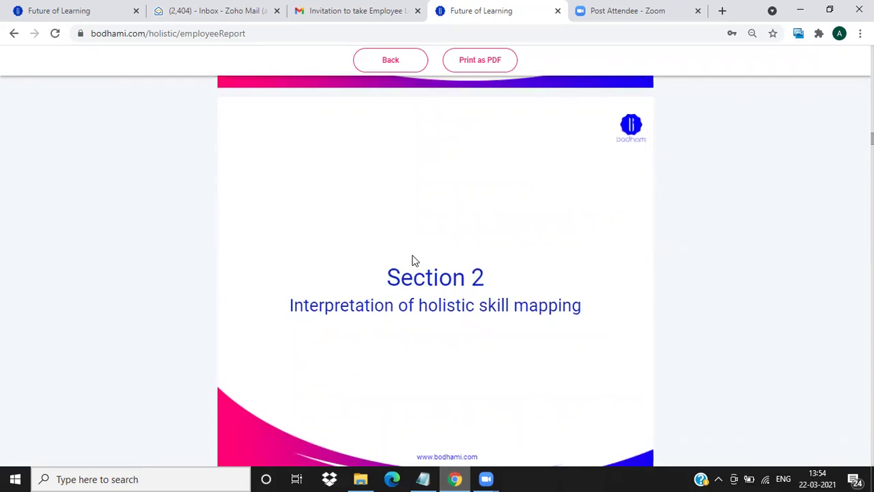
scroll(422, 257, up, 5)
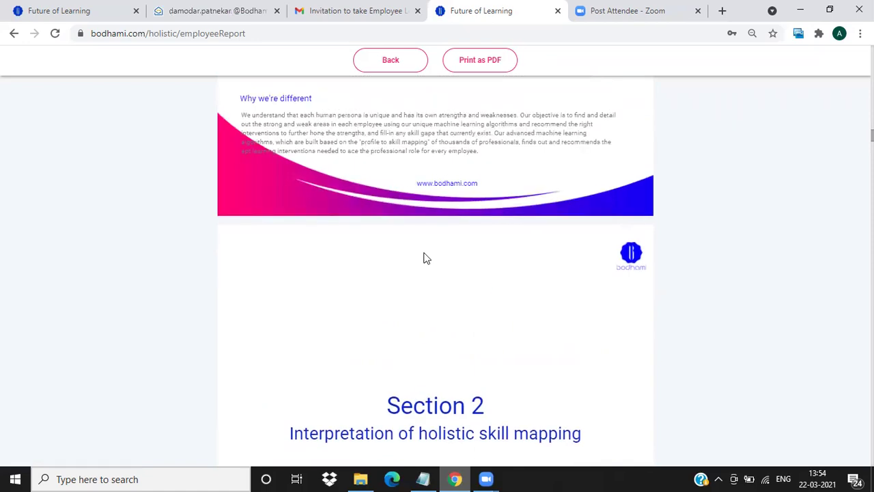
scroll(423, 258, up, 4)
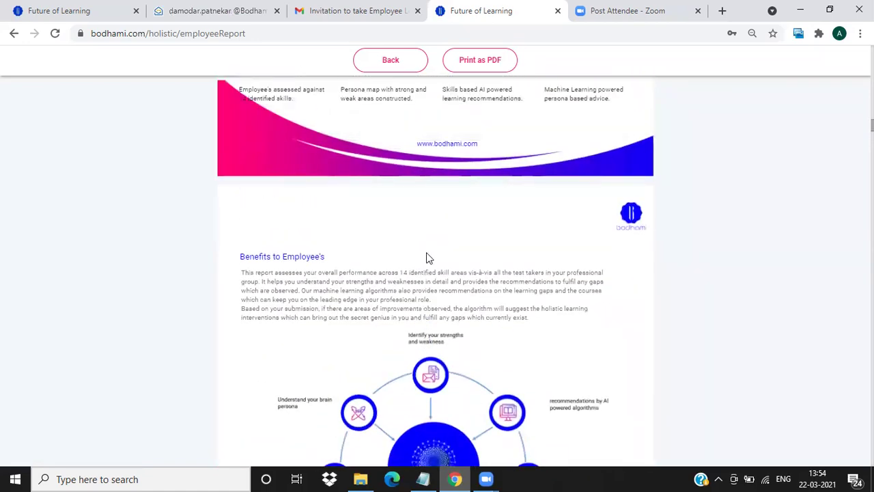
scroll(422, 256, up, 4)
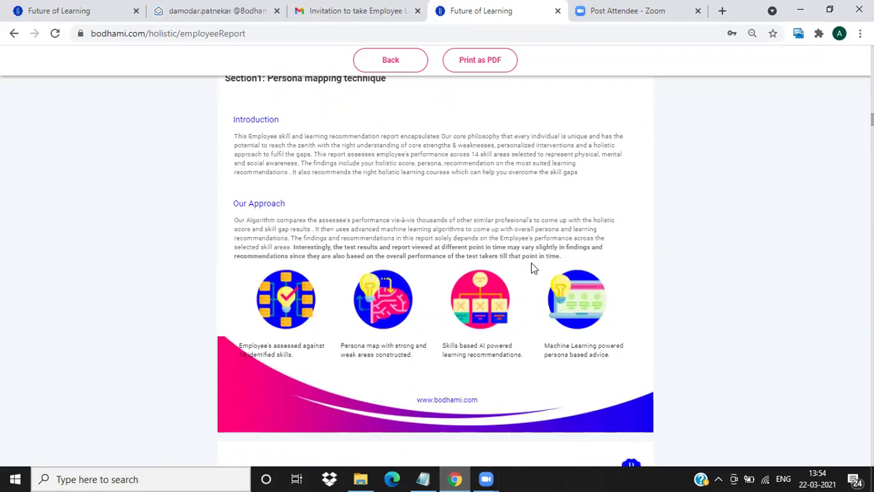
scroll(519, 273, down, 6)
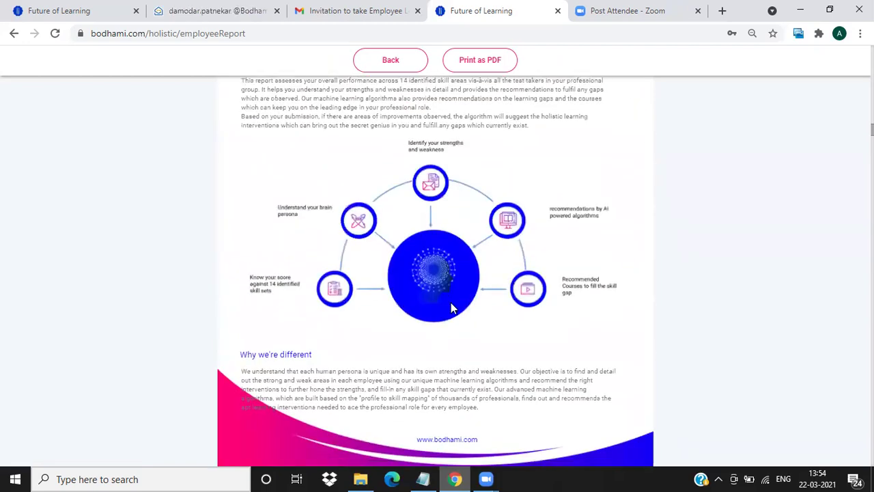
scroll(451, 301, down, 6)
Scroll through Section 2's brain-area score table and 360 degree quotient circles.
scroll(450, 280, down, 5)
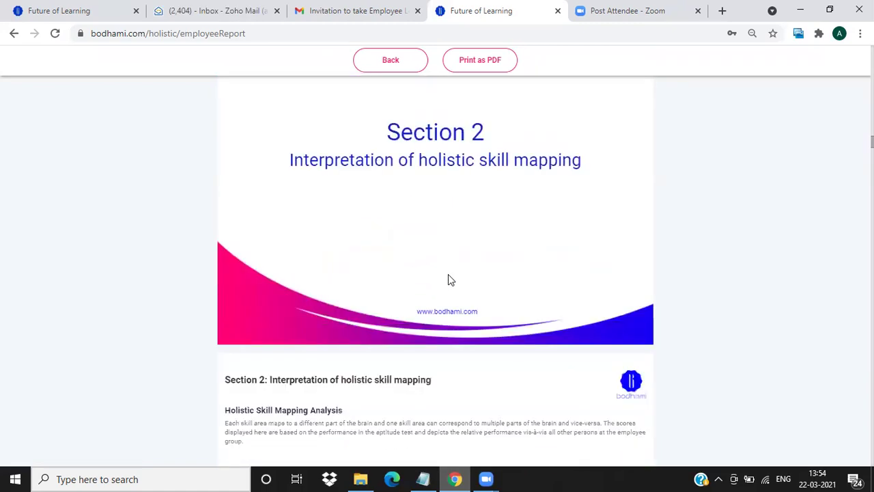
scroll(505, 287, down, 8)
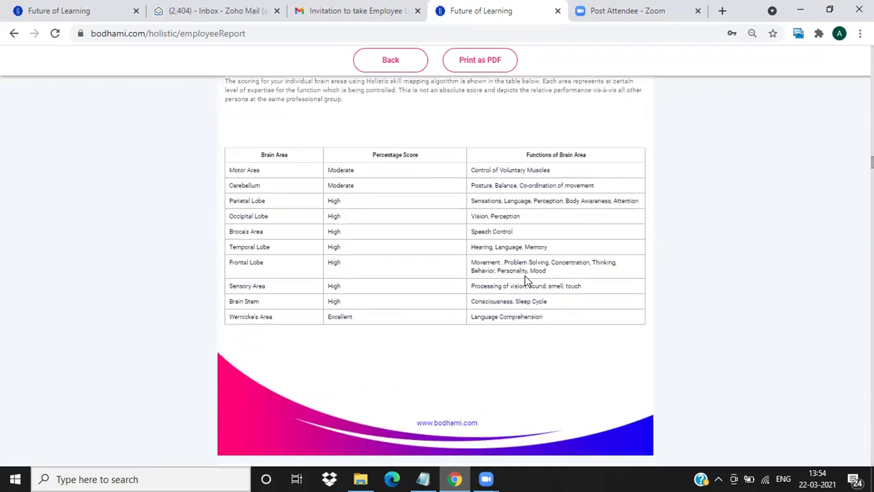
scroll(491, 303, down, 4)
scroll(492, 303, down, 3)
scroll(491, 303, up, 2)
scroll(492, 305, down, 2)
scroll(492, 304, up, 1)
scroll(490, 305, up, 1)
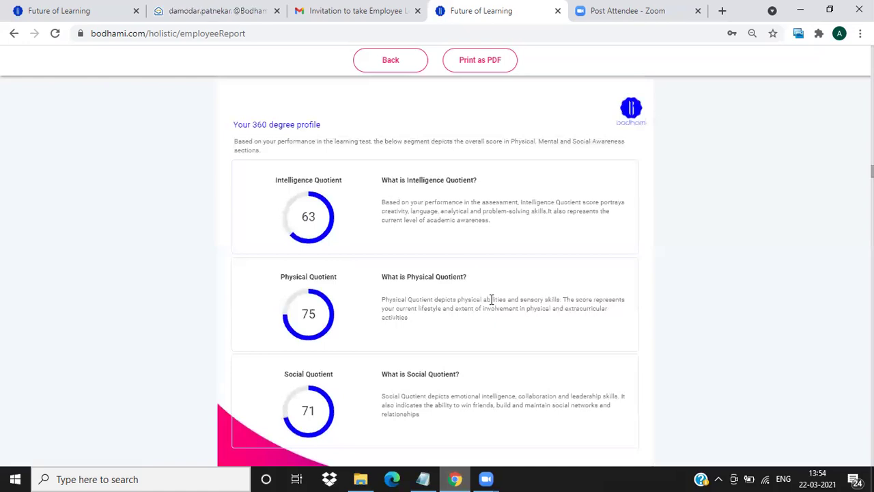
scroll(478, 306, down, 2)
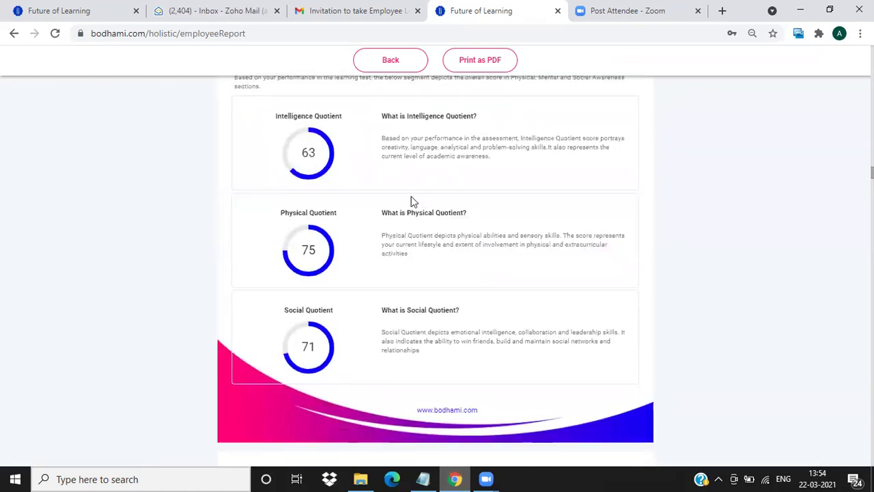
scroll(461, 259, up, 2)
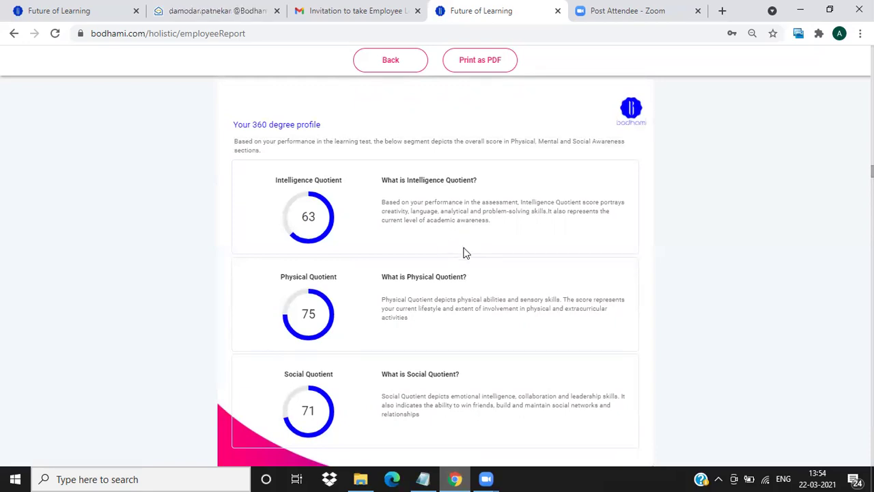
scroll(463, 253, down, 7)
scroll(463, 265, up, 1)
scroll(462, 262, down, 2)
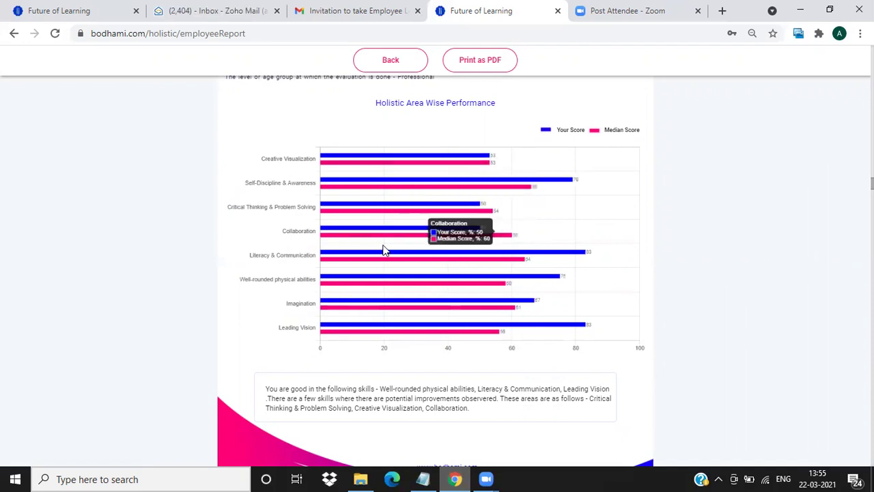
Continue past the skill bar chart and strengths to the Areas of improvement table.
scroll(389, 297, down, 1)
scroll(391, 297, up, 1)
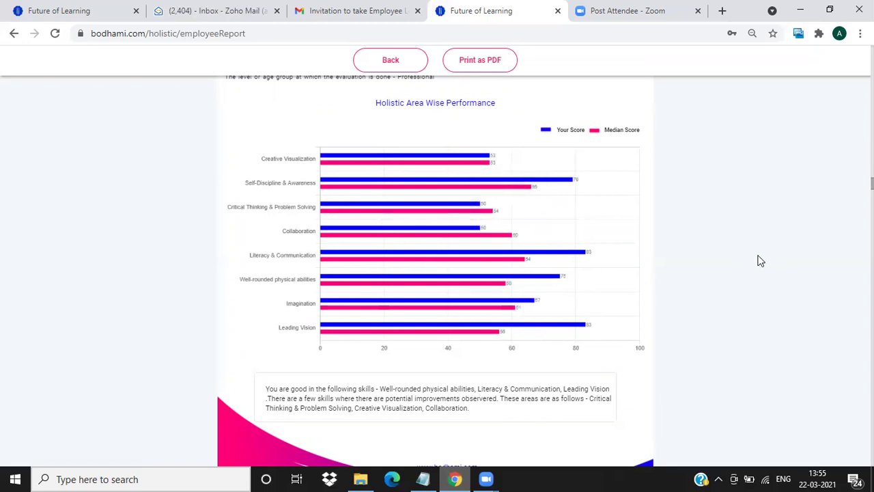
scroll(703, 254, down, 1)
scroll(659, 270, down, 1)
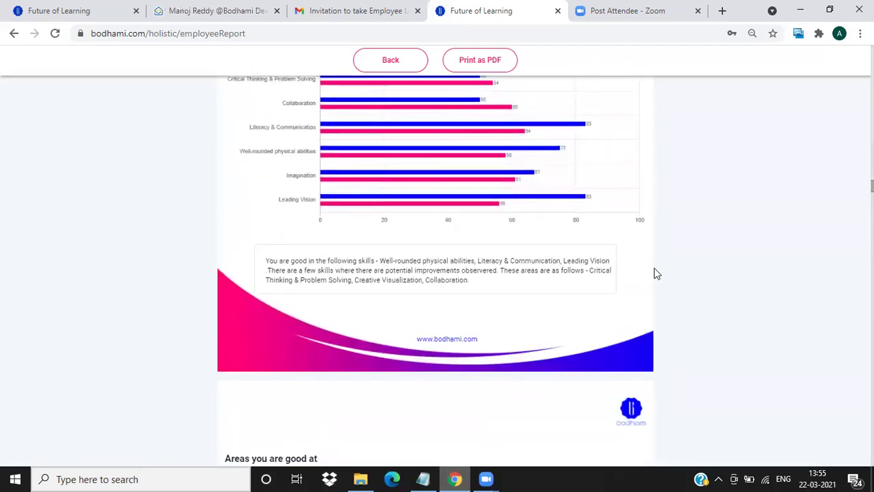
scroll(480, 280, down, 7)
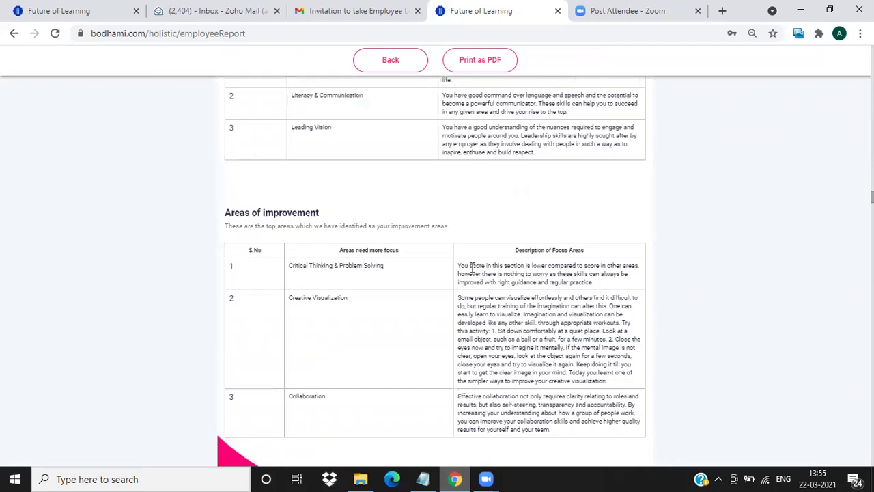
scroll(464, 256, up, 4)
scroll(463, 254, down, 1)
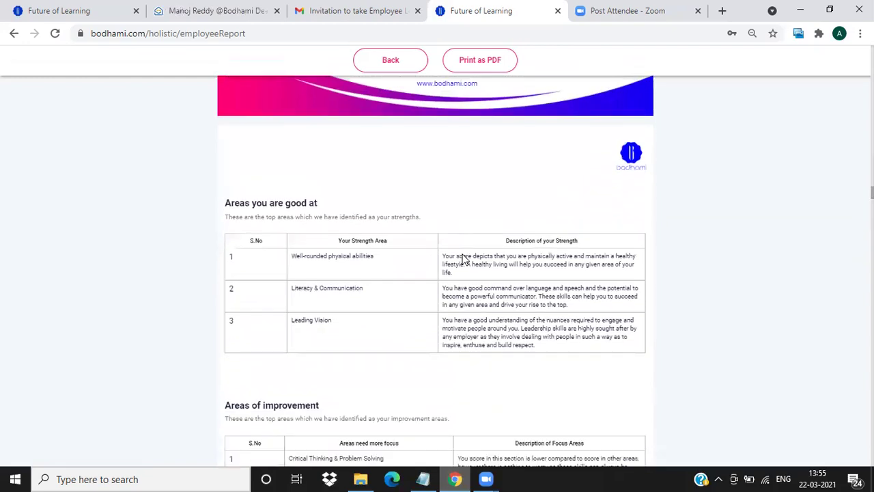
scroll(463, 254, down, 8)
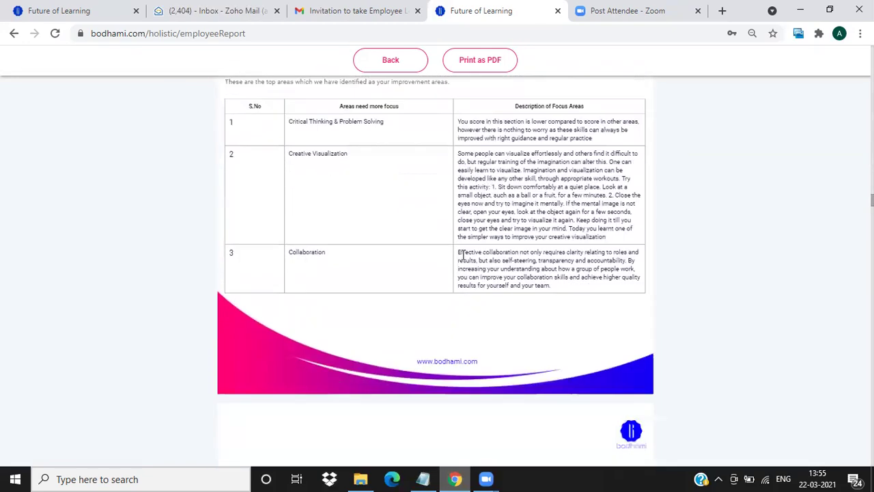
Scroll past the aptitude radar chart and skill score circles to the Functional Score radar.
scroll(463, 255, down, 9)
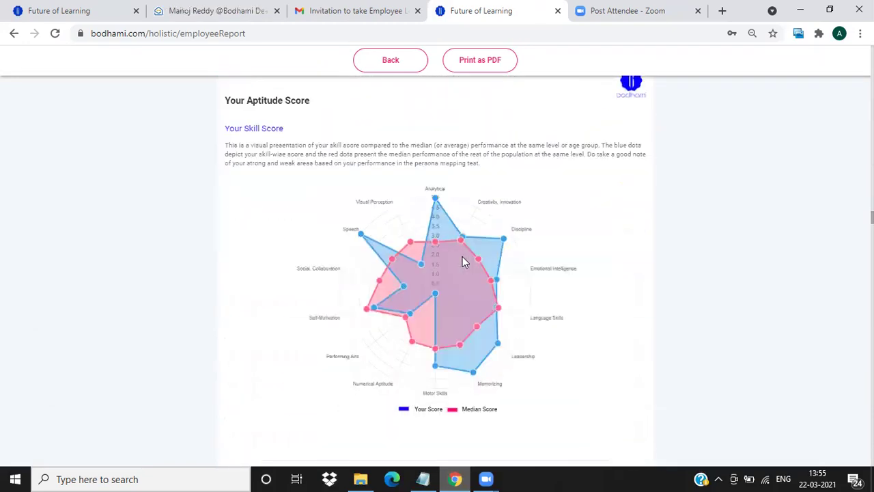
scroll(462, 261, up, 1)
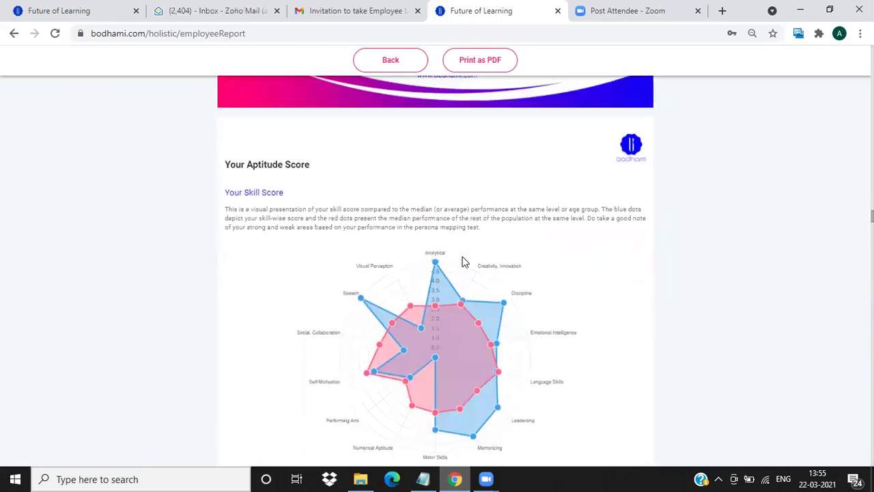
scroll(463, 261, down, 1)
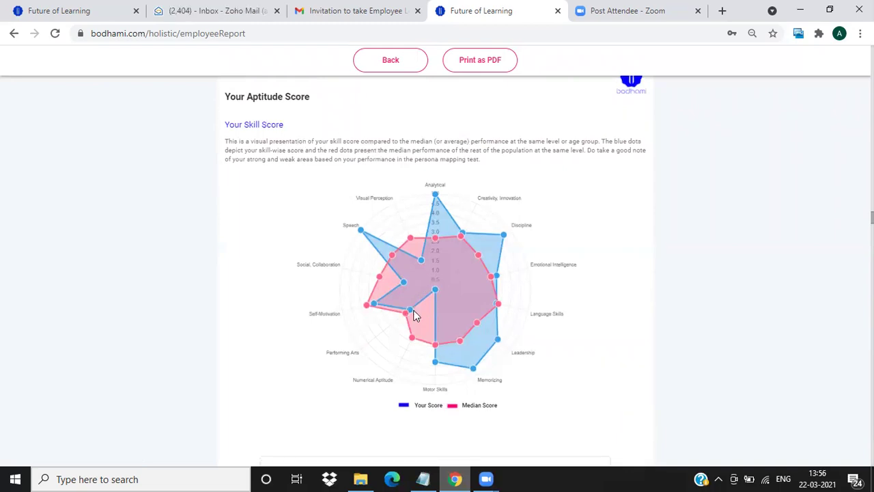
scroll(415, 318, down, 6)
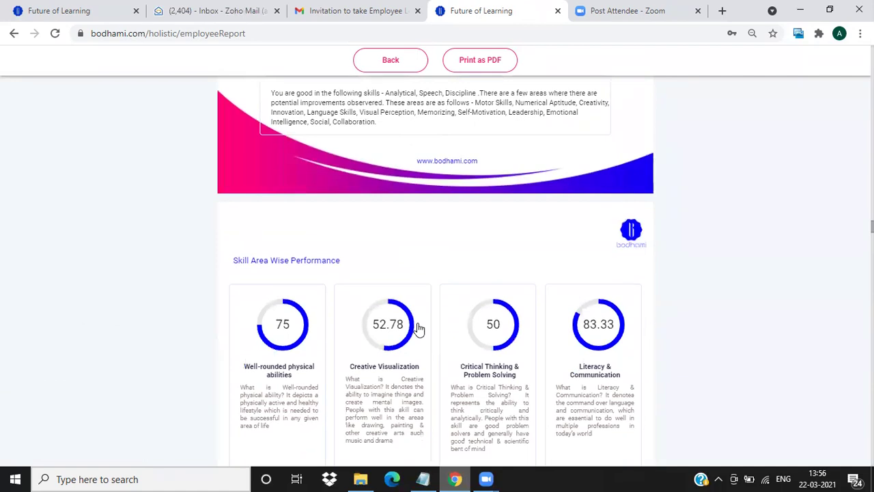
scroll(419, 325, down, 4)
scroll(418, 317, down, 8)
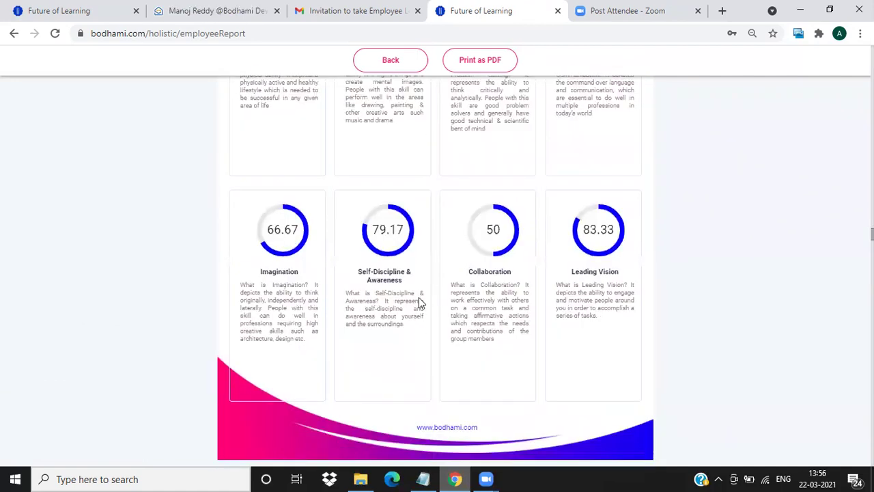
scroll(427, 314, down, 15)
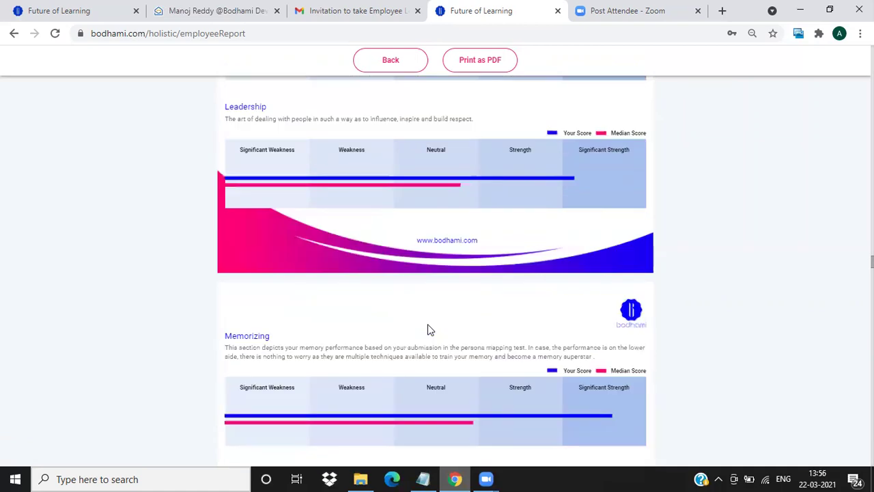
scroll(428, 329, down, 15)
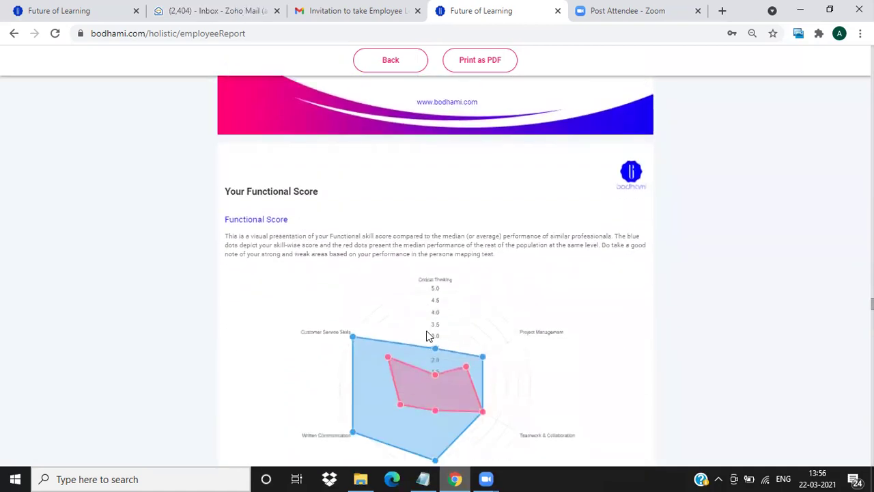
Scroll past the functional radar and competency scores (50 to 100) to the Section 5 title.
scroll(427, 276, down, 2)
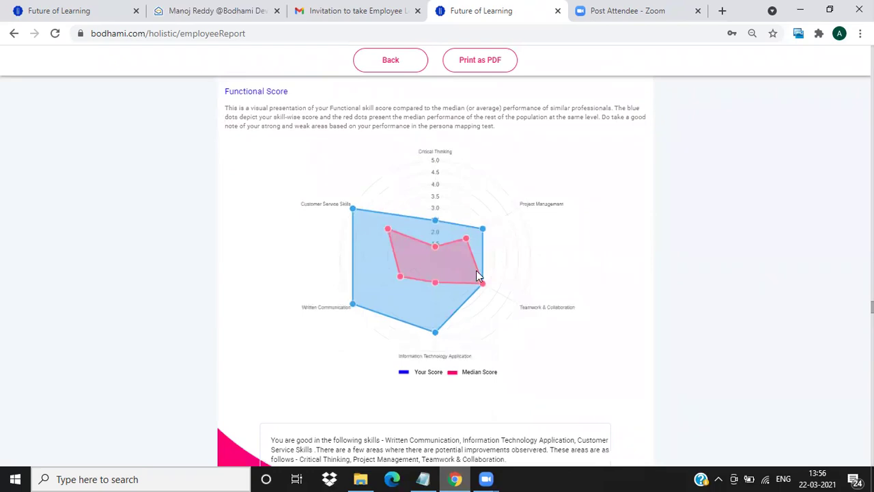
scroll(476, 270, up, 8)
scroll(476, 271, down, 3)
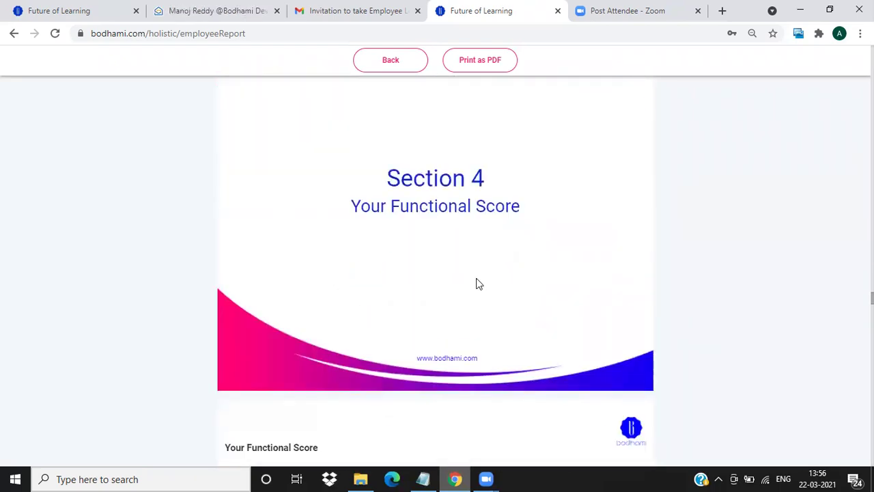
scroll(479, 294, down, 6)
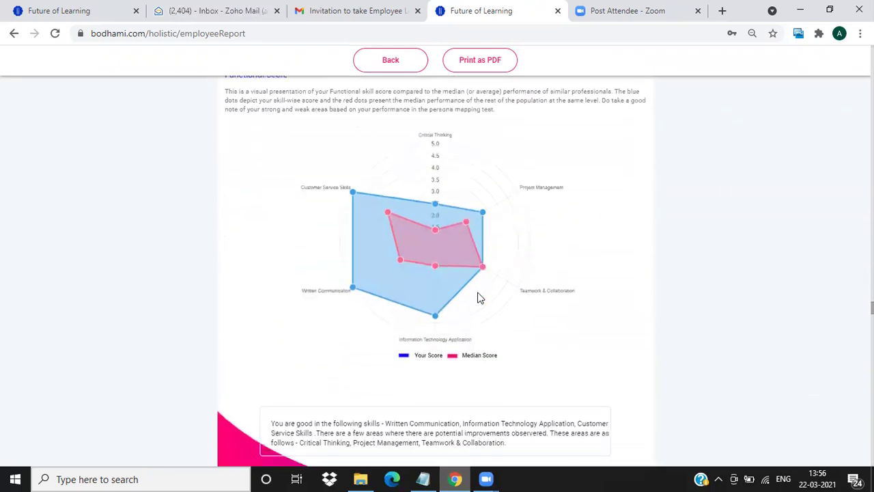
scroll(479, 297, up, 1)
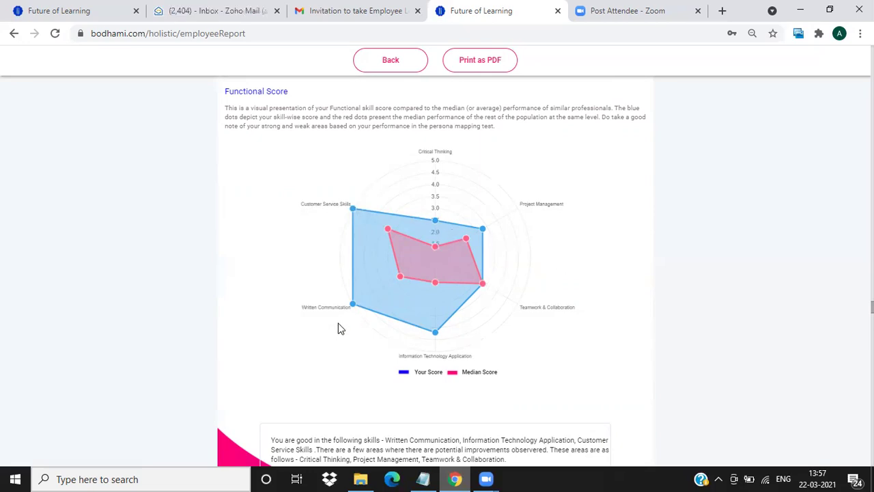
scroll(373, 303, down, 8)
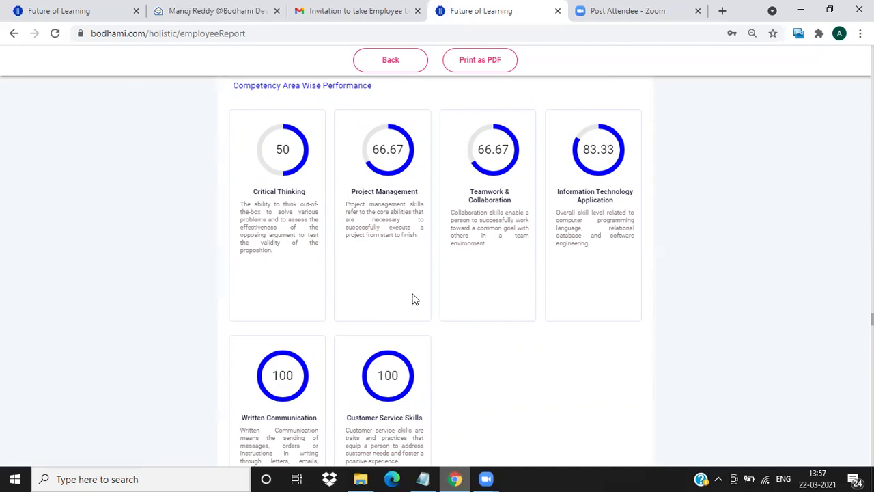
scroll(412, 298, down, 10)
scroll(412, 298, down, 15)
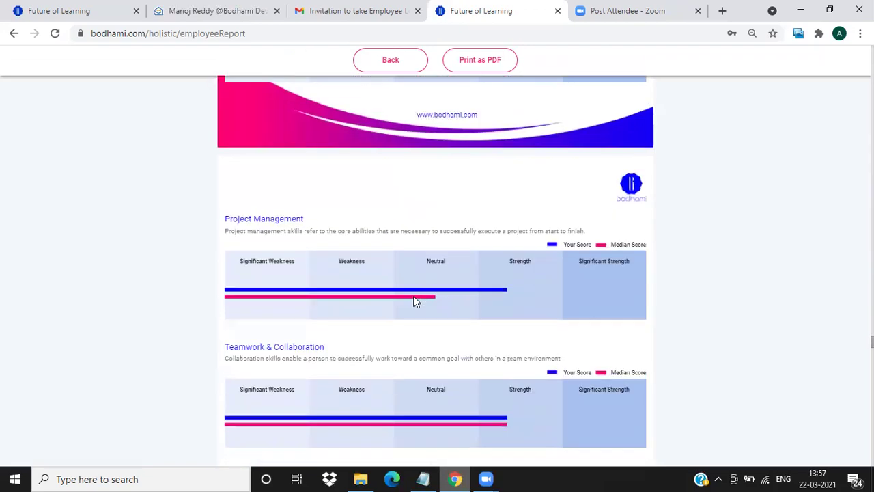
scroll(417, 319, down, 7)
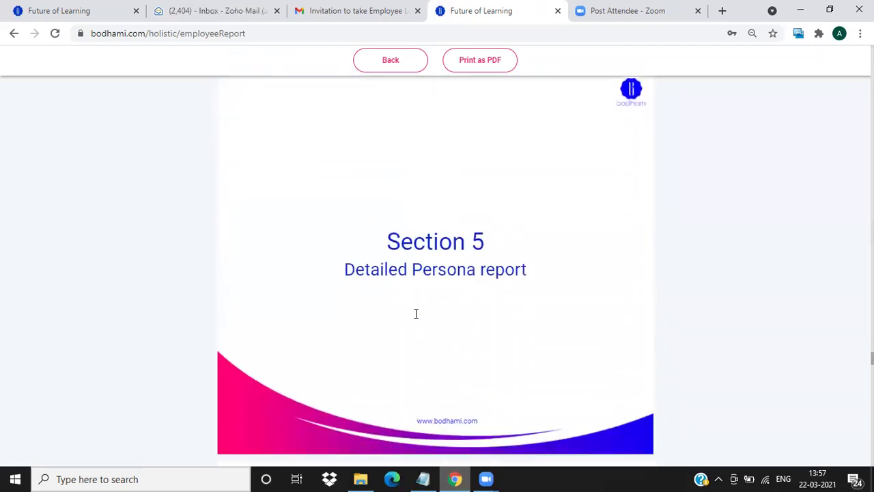
Read all 10 persona sliders, Realistic–Imaginative through Consistent–Inventive, down to Section 6.
scroll(416, 315, up, 5)
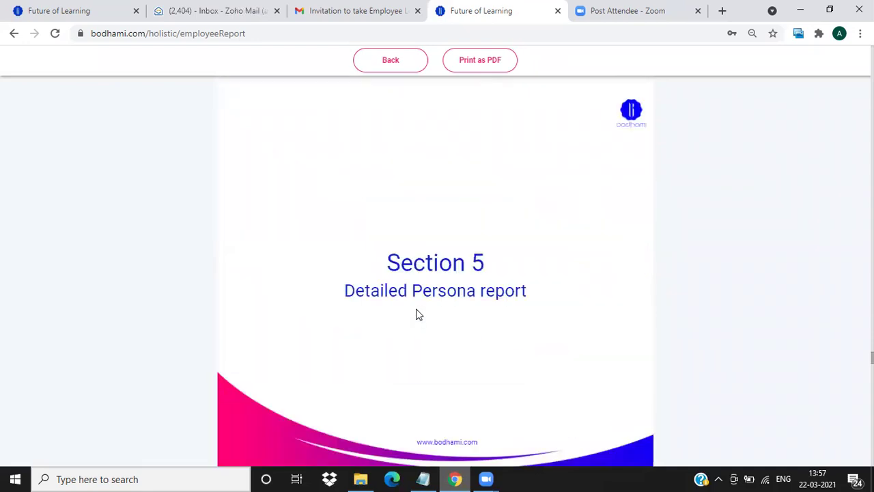
scroll(414, 271, up, 8)
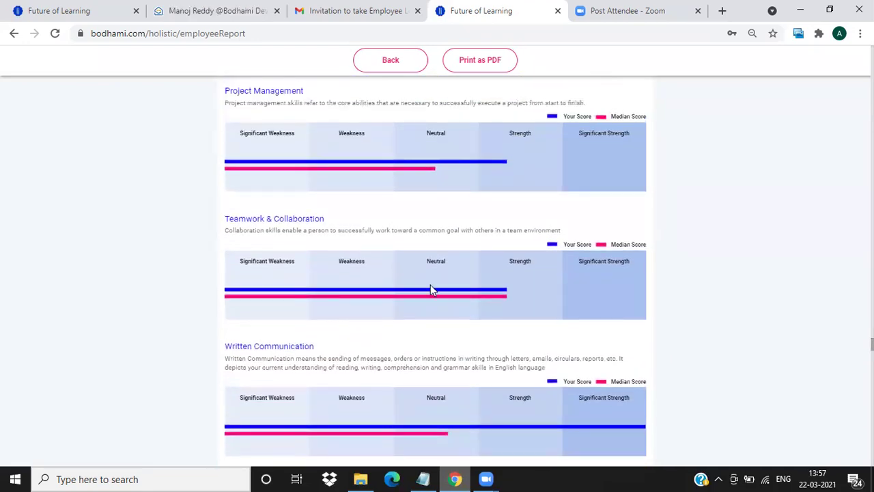
scroll(430, 287, down, 8)
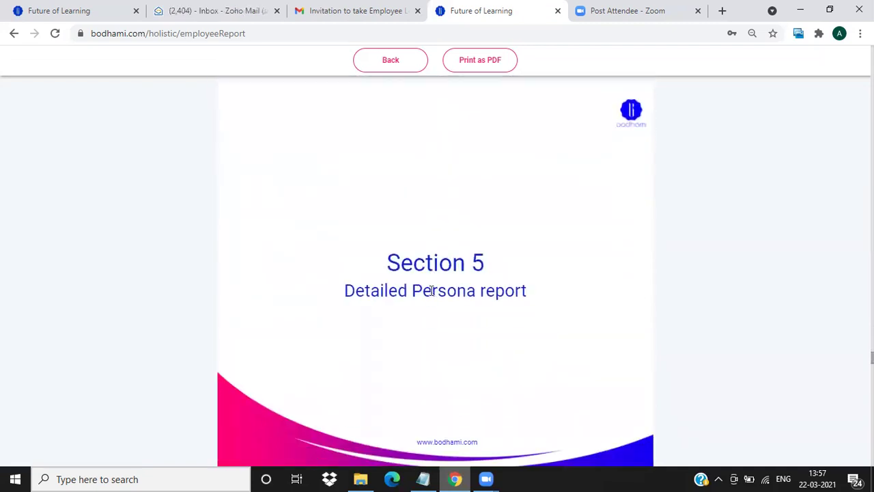
scroll(432, 288, down, 2)
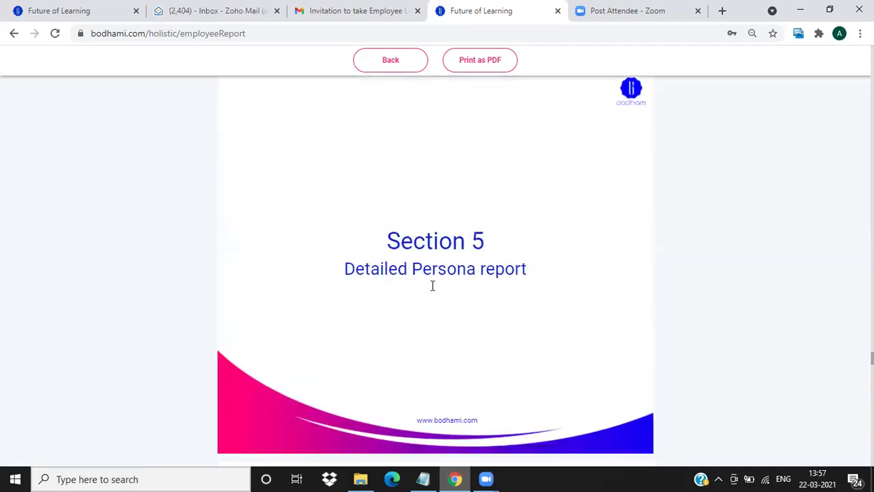
scroll(431, 285, down, 3)
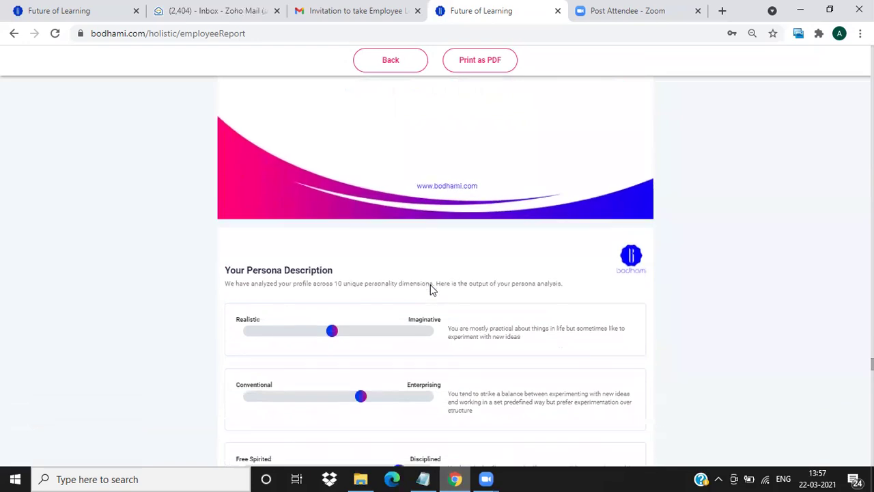
scroll(432, 287, down, 1)
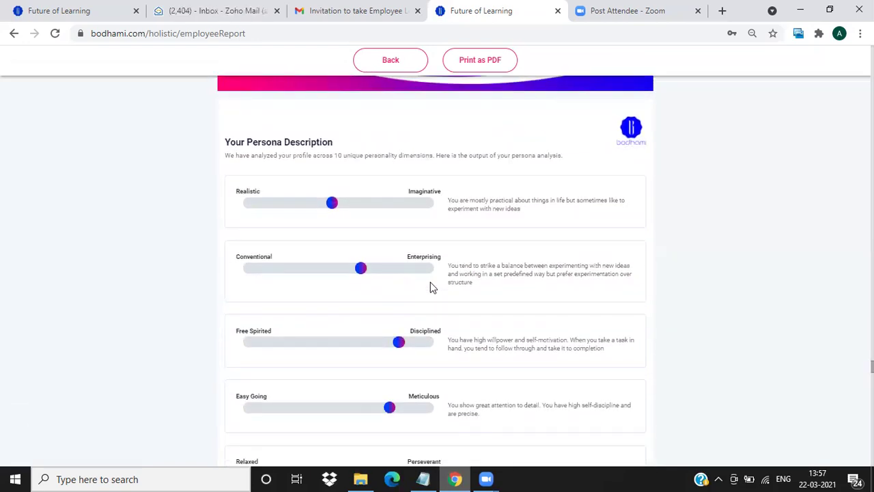
scroll(431, 288, down, 1)
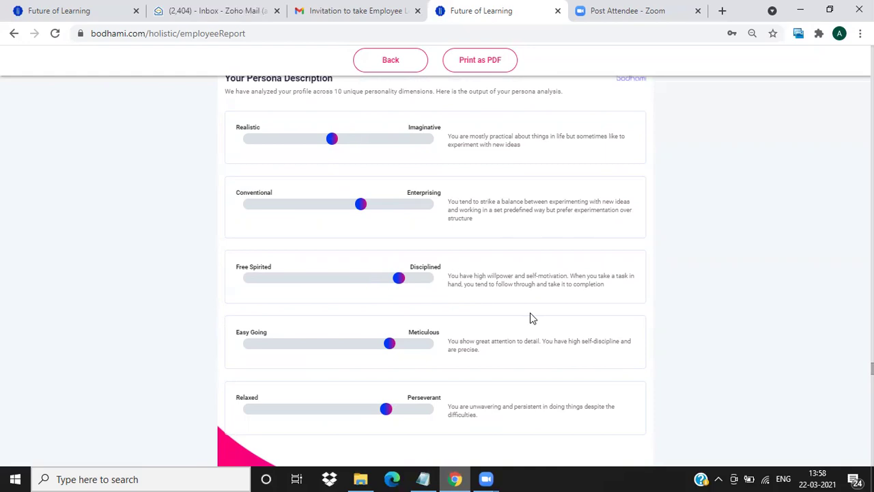
scroll(506, 316, down, 4)
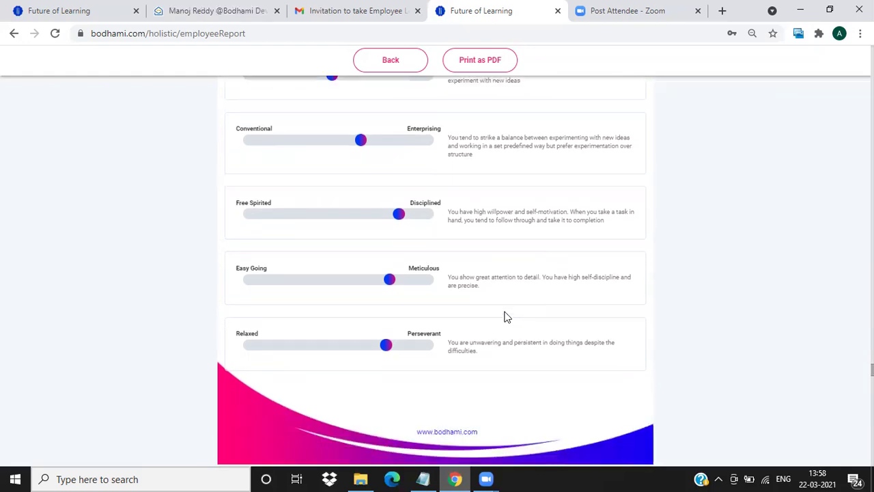
scroll(503, 311, down, 1)
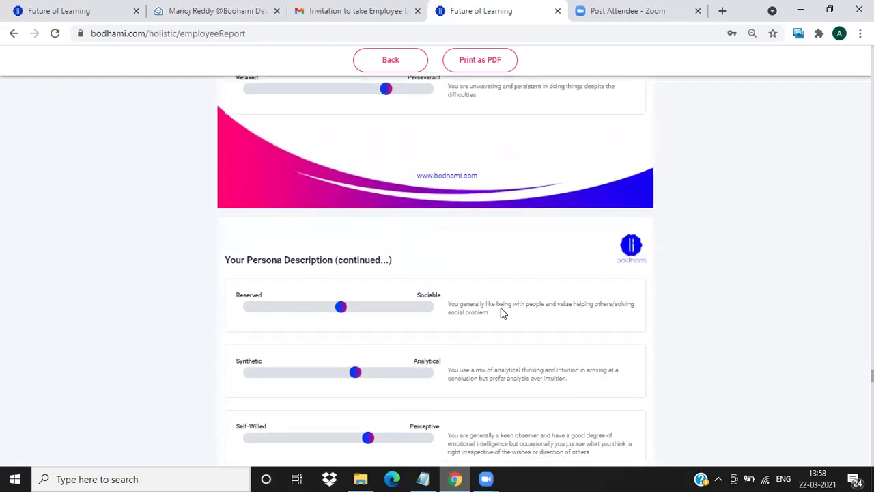
scroll(500, 311, down, 3)
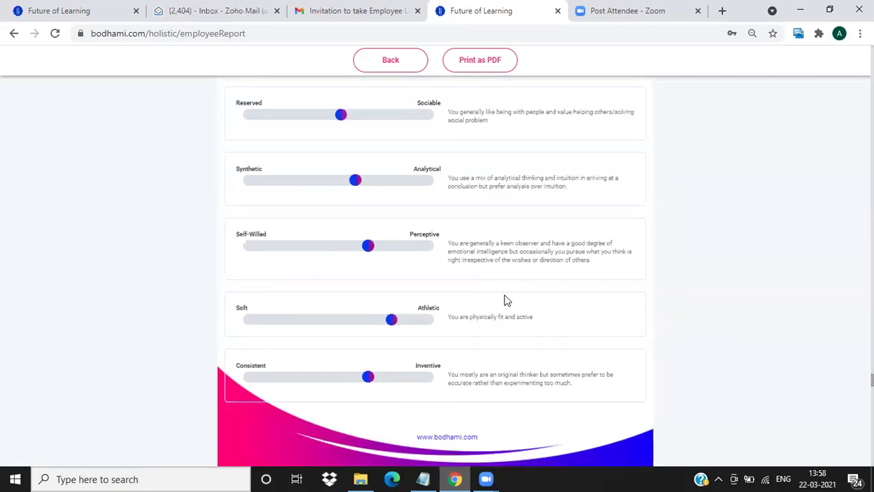
scroll(504, 296, up, 1)
scroll(508, 299, down, 1)
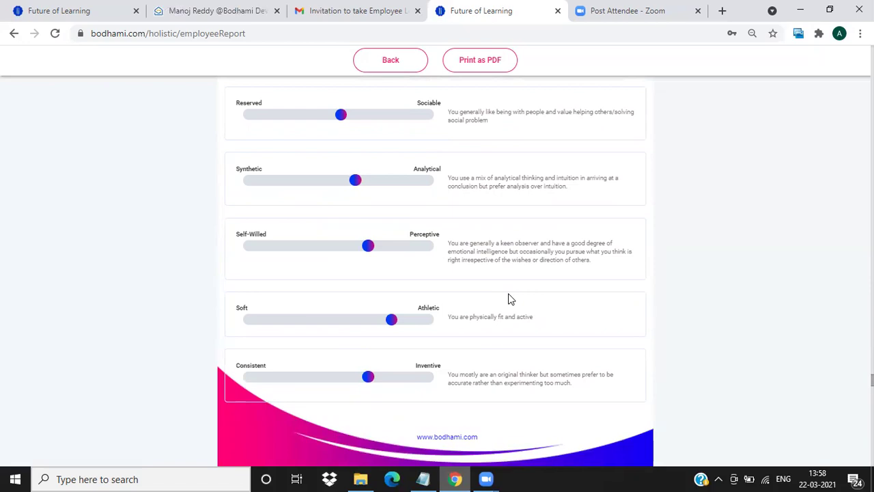
scroll(430, 258, down, 3)
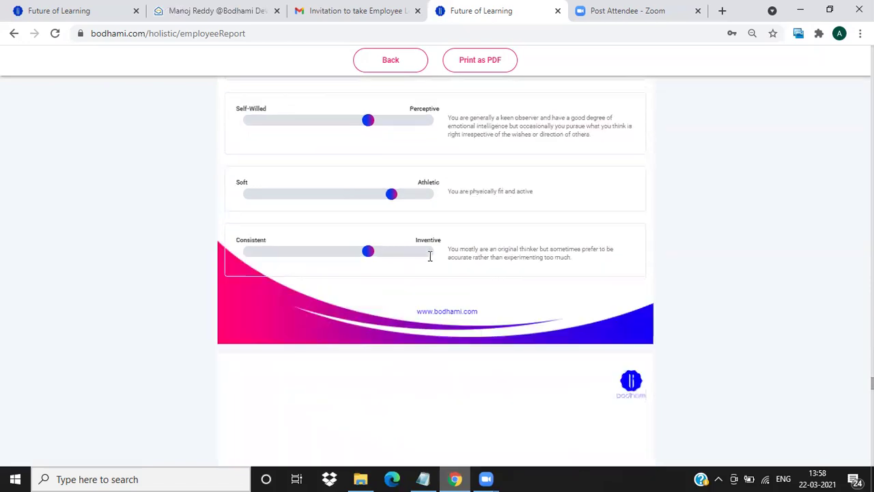
Scan the Section 6 suggested courses table, then scroll back to Persona Description (continued).
scroll(438, 262, down, 8)
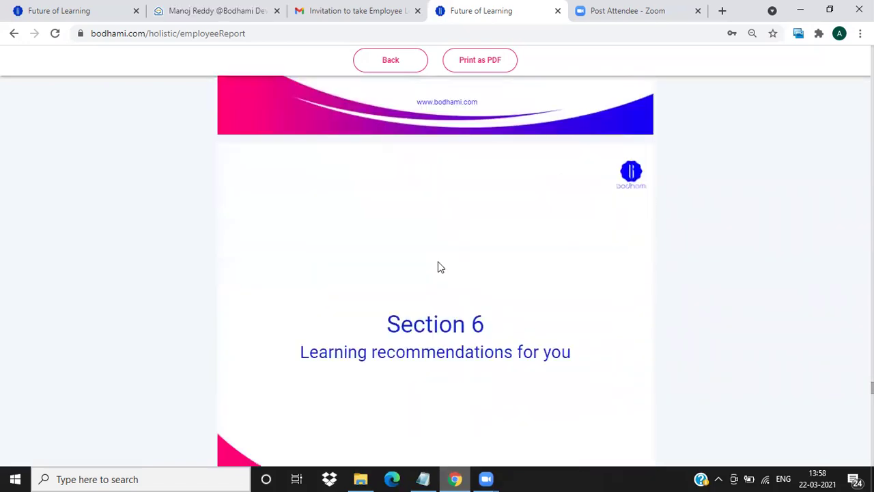
scroll(430, 267, down, 2)
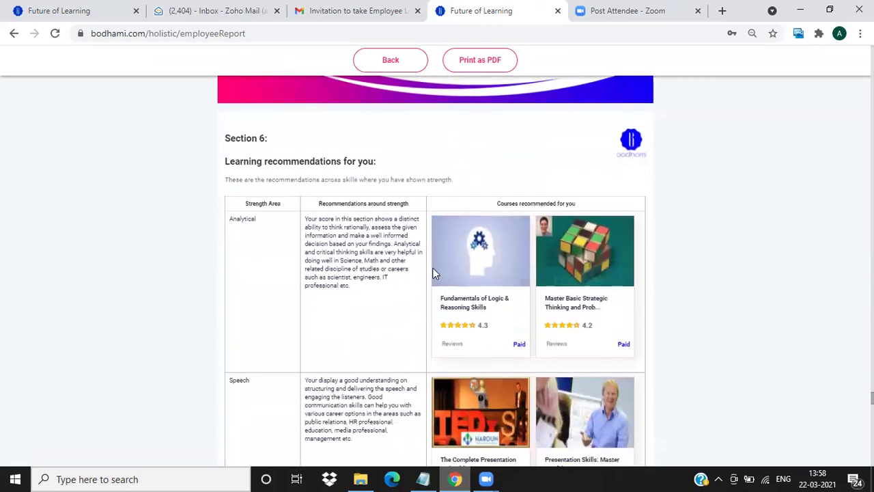
scroll(428, 266, up, 2)
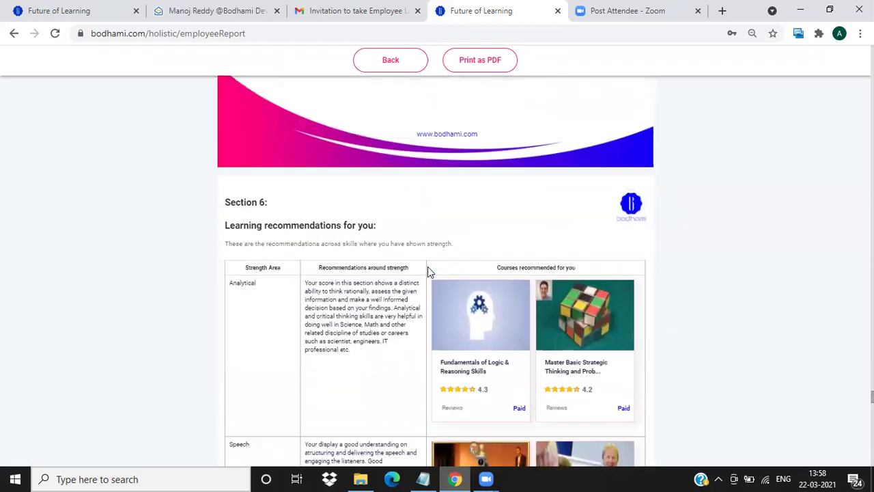
scroll(428, 267, down, 1)
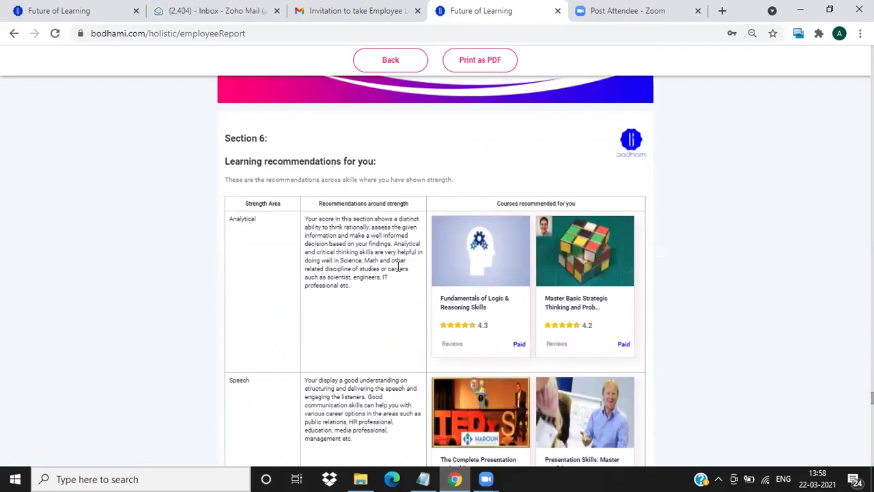
scroll(391, 276, down, 2)
scroll(392, 277, down, 2)
scroll(392, 276, up, 13)
scroll(393, 276, up, 9)
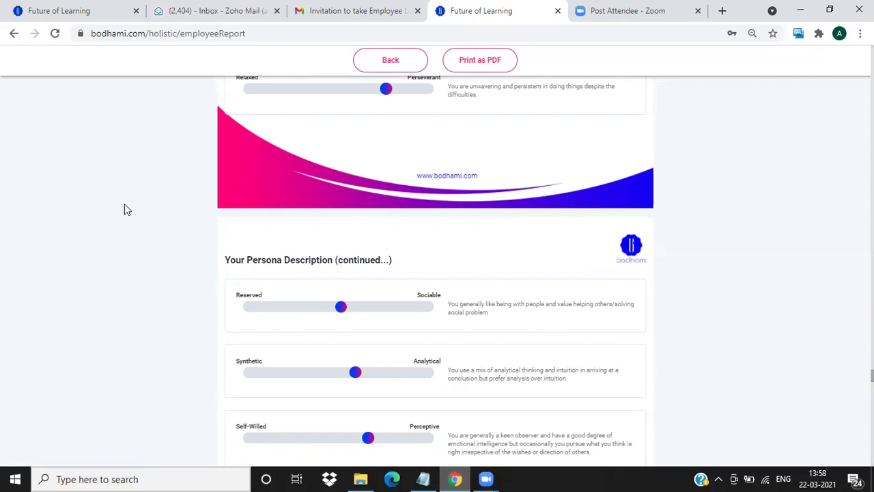
Leave the employee report, check the Buy Licences page, and return to the dashboard showing 15 licences purchased.
key(alt+Left)
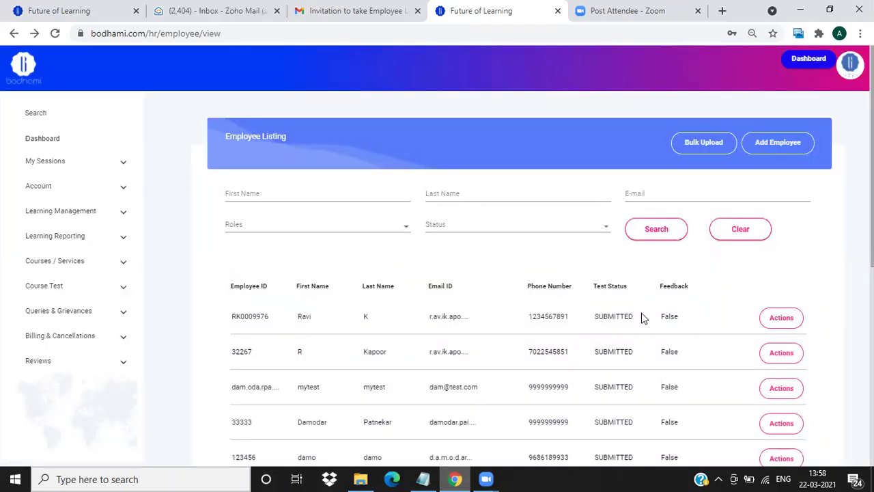
click(39, 139)
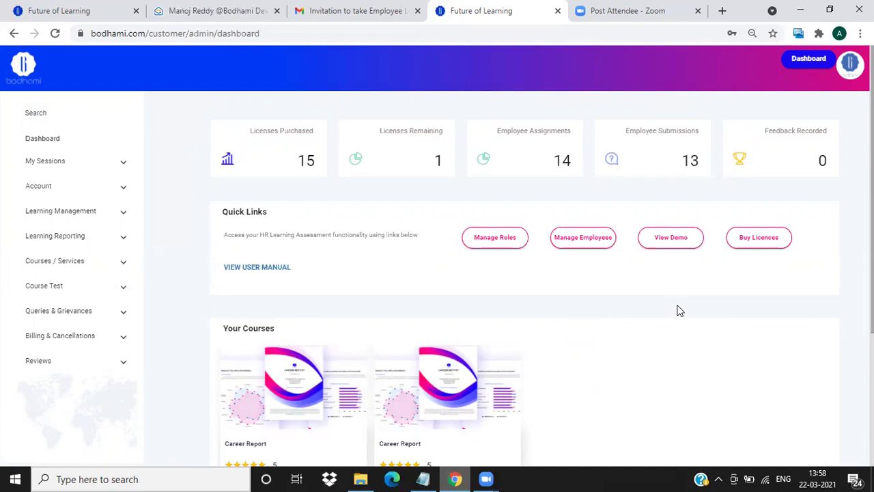
click(760, 243)
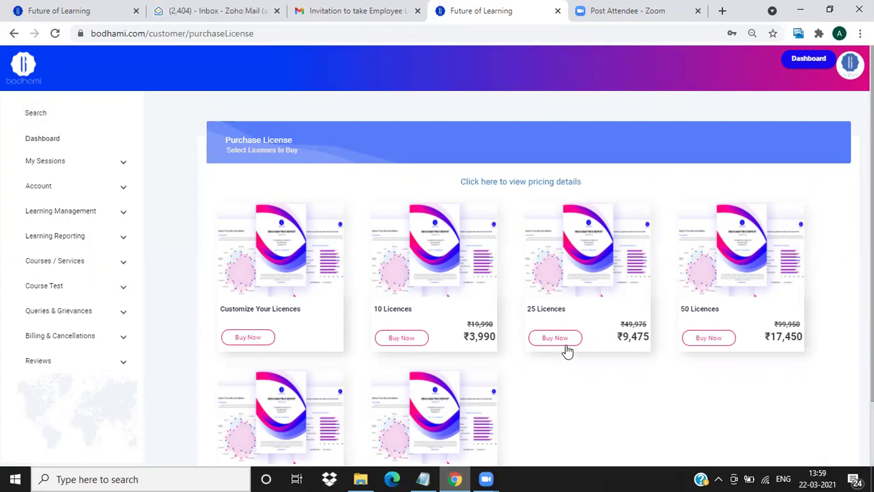
click(52, 146)
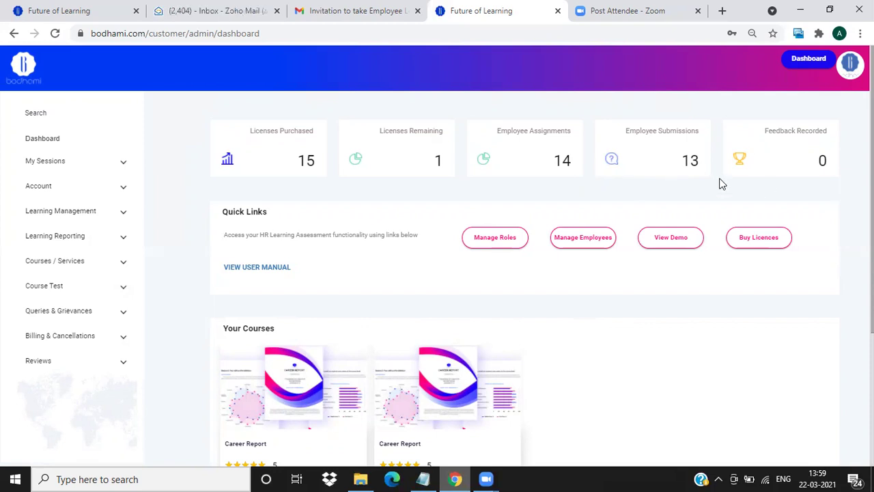
Set Report visible to Enable for the first employee in Manage Employees, then return to the dashboard.
click(593, 249)
scroll(692, 266, down, 2)
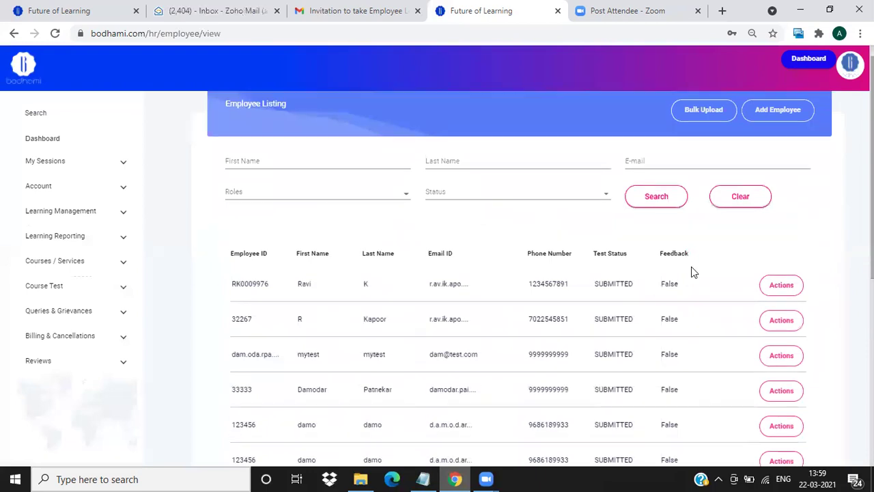
click(782, 190)
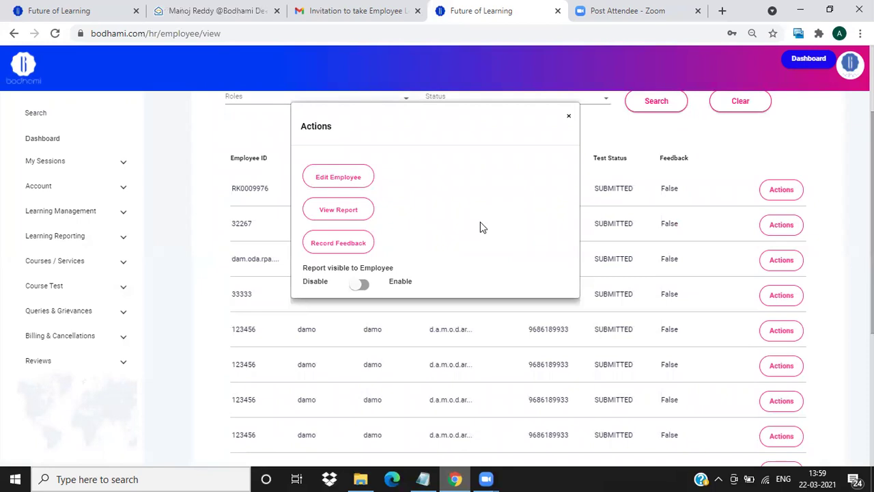
click(364, 287)
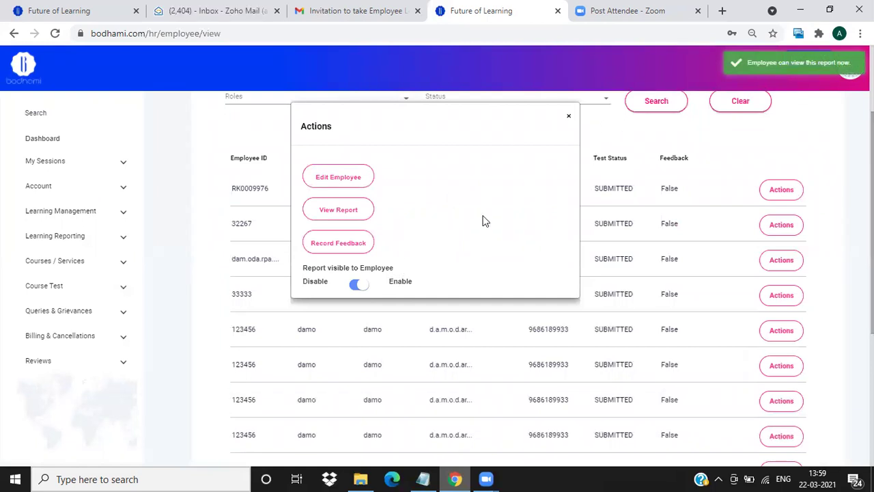
scroll(478, 222, up, 2)
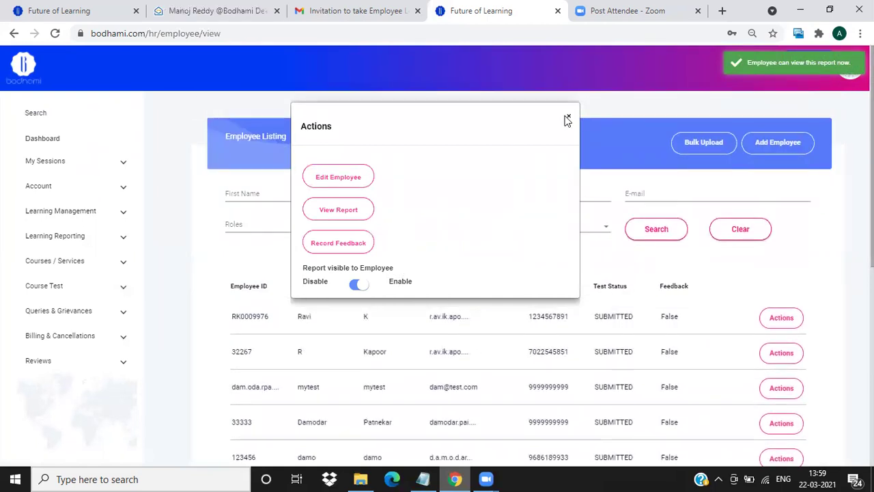
click(567, 118)
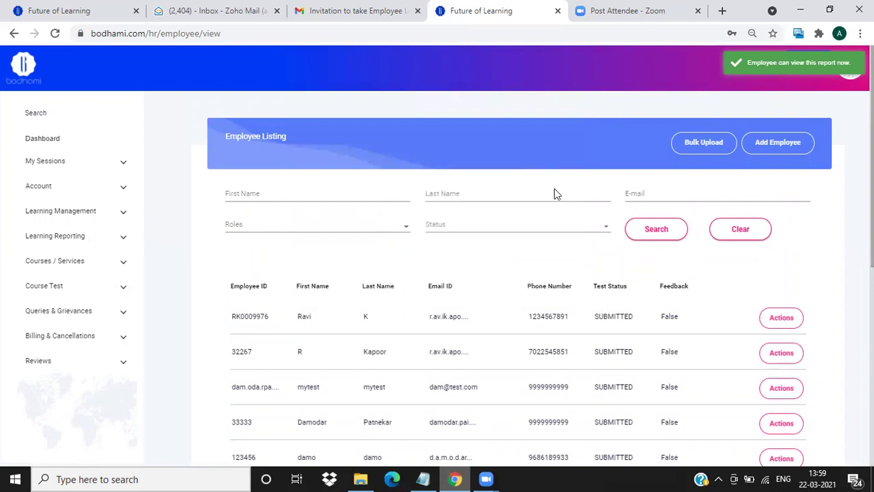
click(42, 139)
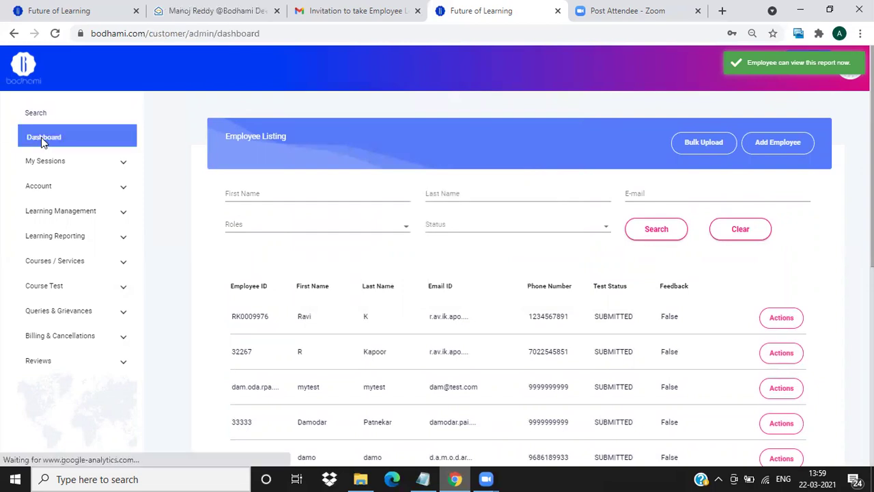